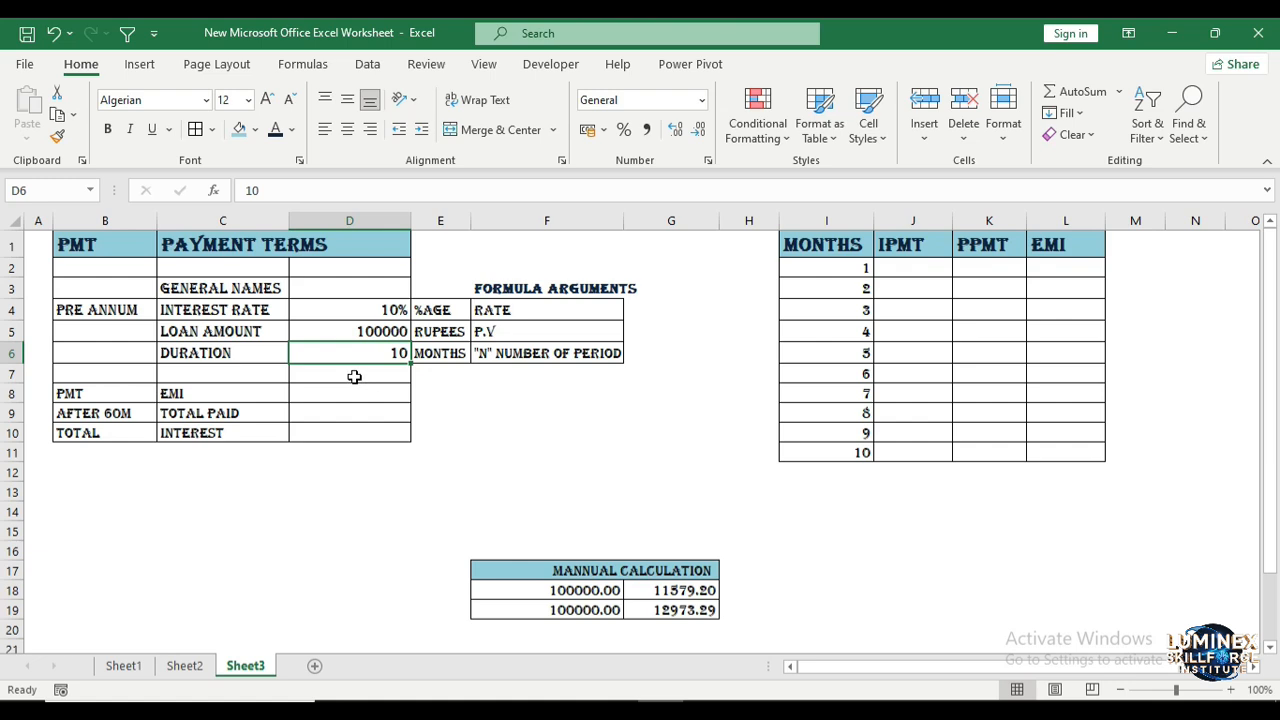
- Extend the P.V label in cell F5 so it reads "P.V (PRESENT VALUE)"
left_click_drag(388, 309, 520, 310)
left_click_drag(366, 329, 543, 328)
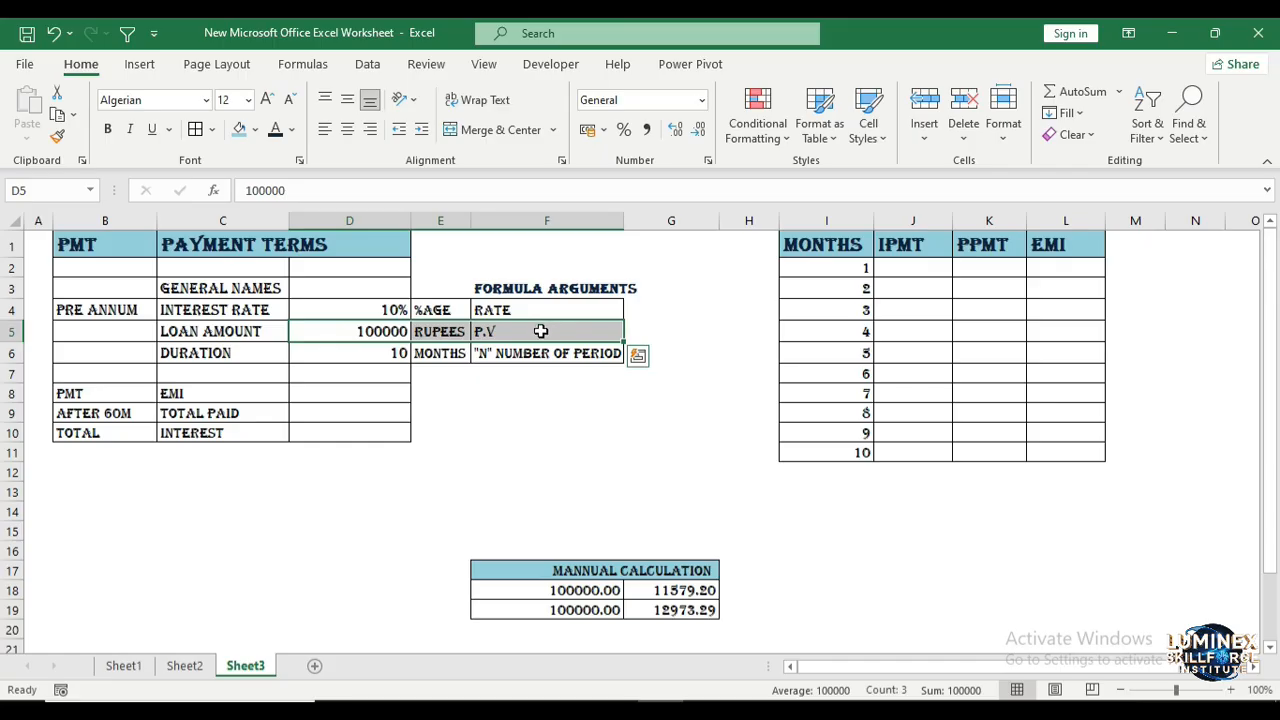
left_click(530, 335)
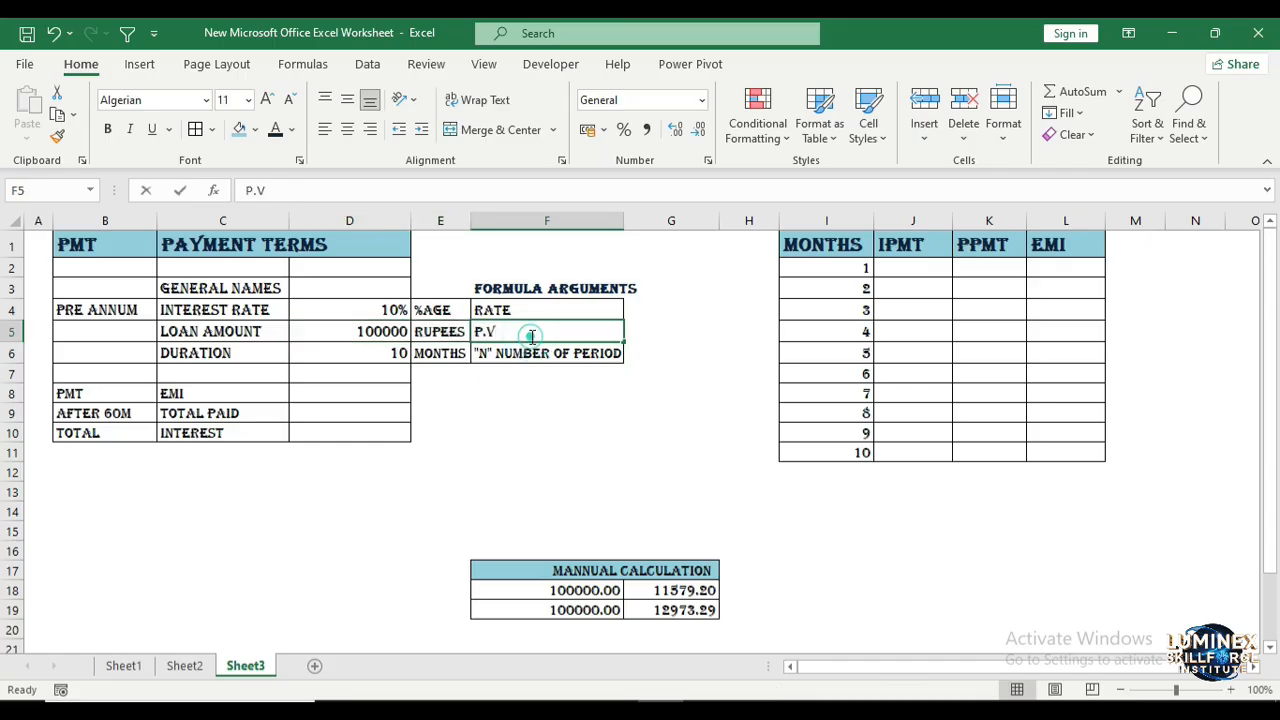
double_click(531, 335)
type("(")
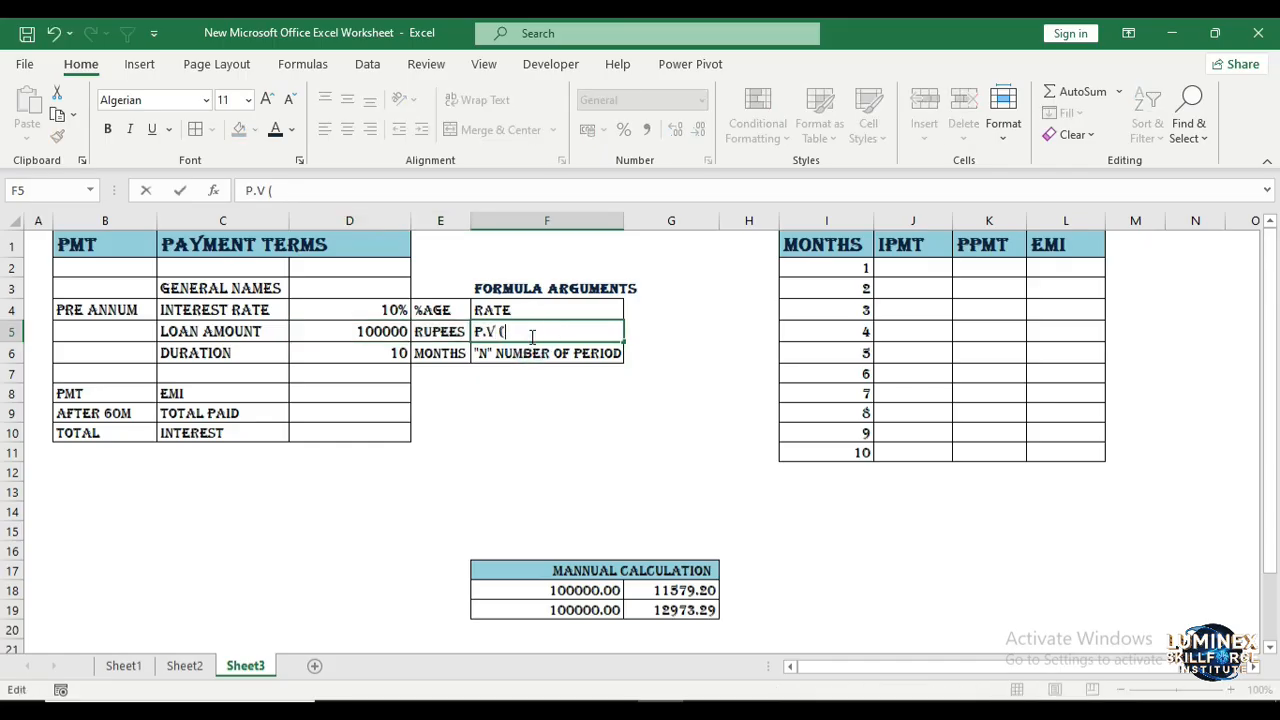
type("PRESENT ")
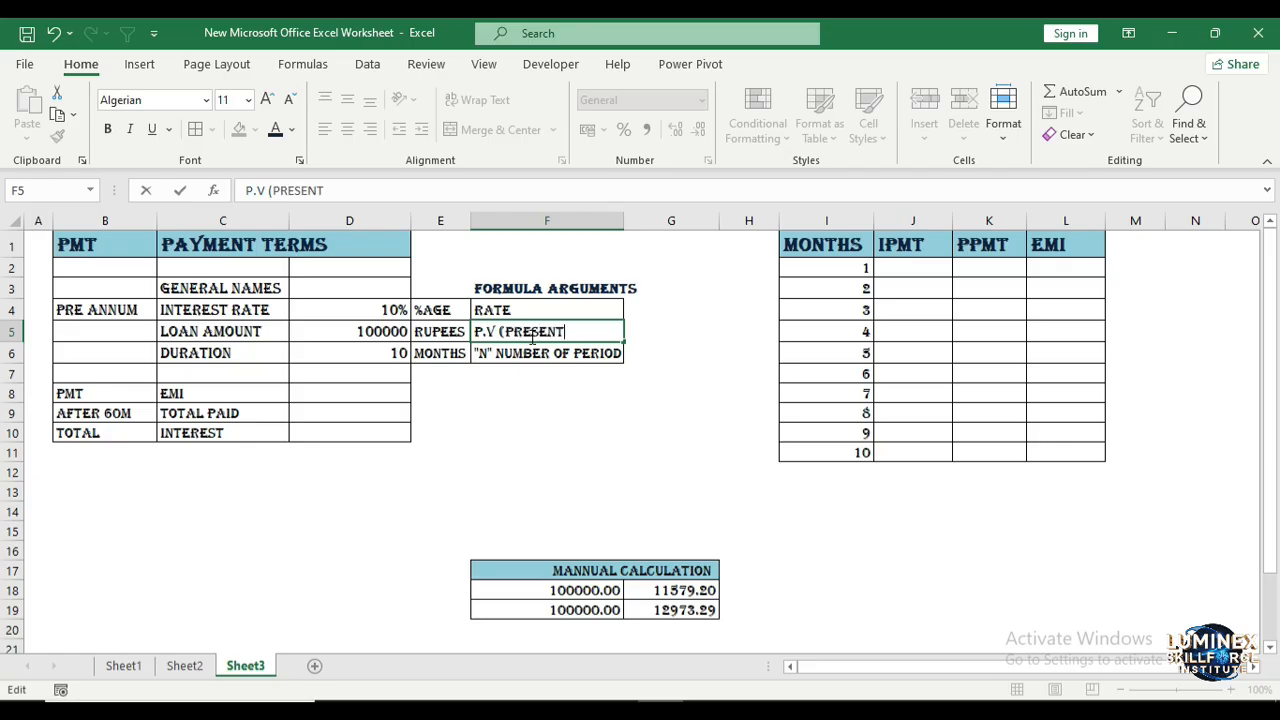
type("VALUE)")
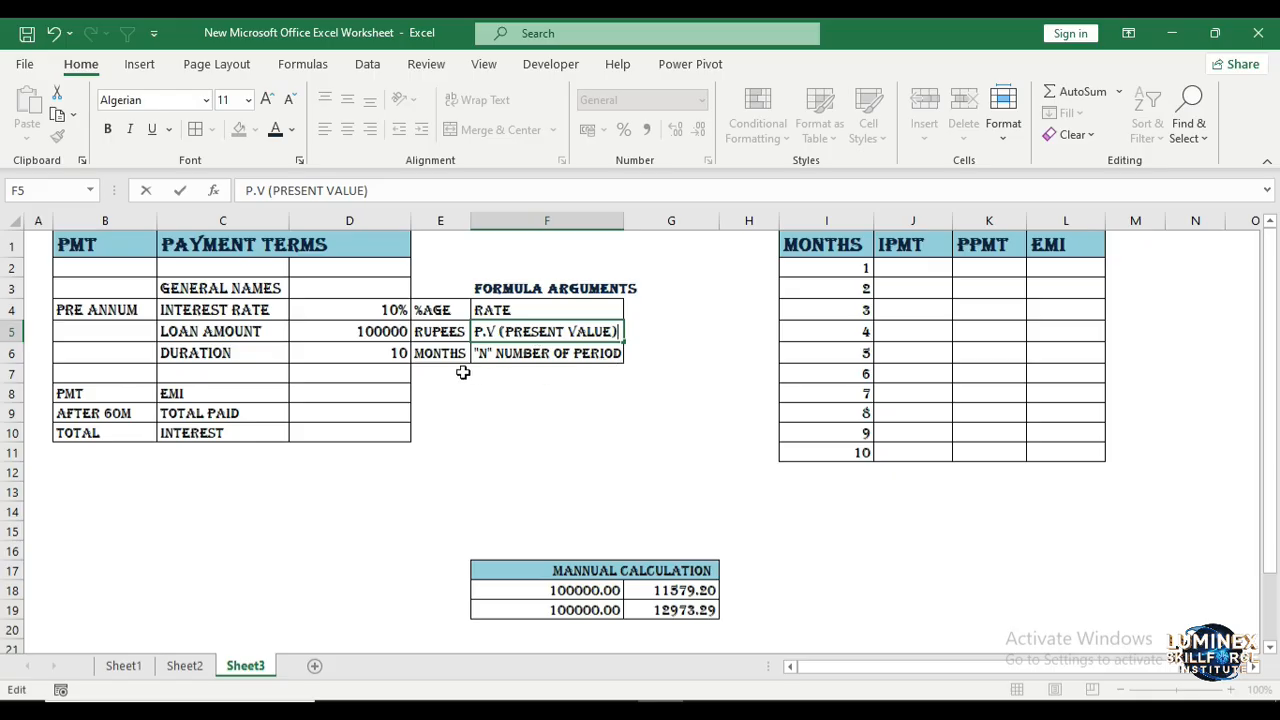
- Calculate the monthly EMI in cell D8 with the formula =PMT(D4/12,D6,-D5)
left_click(370, 398)
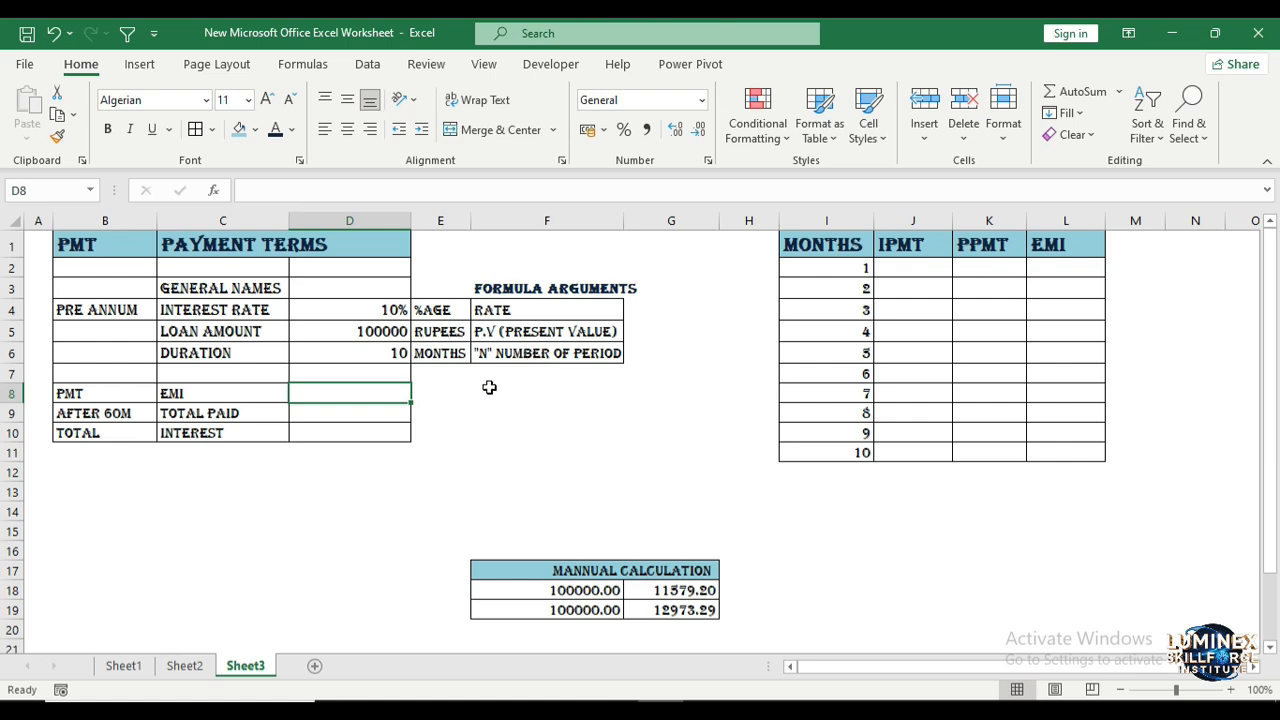
type("=")
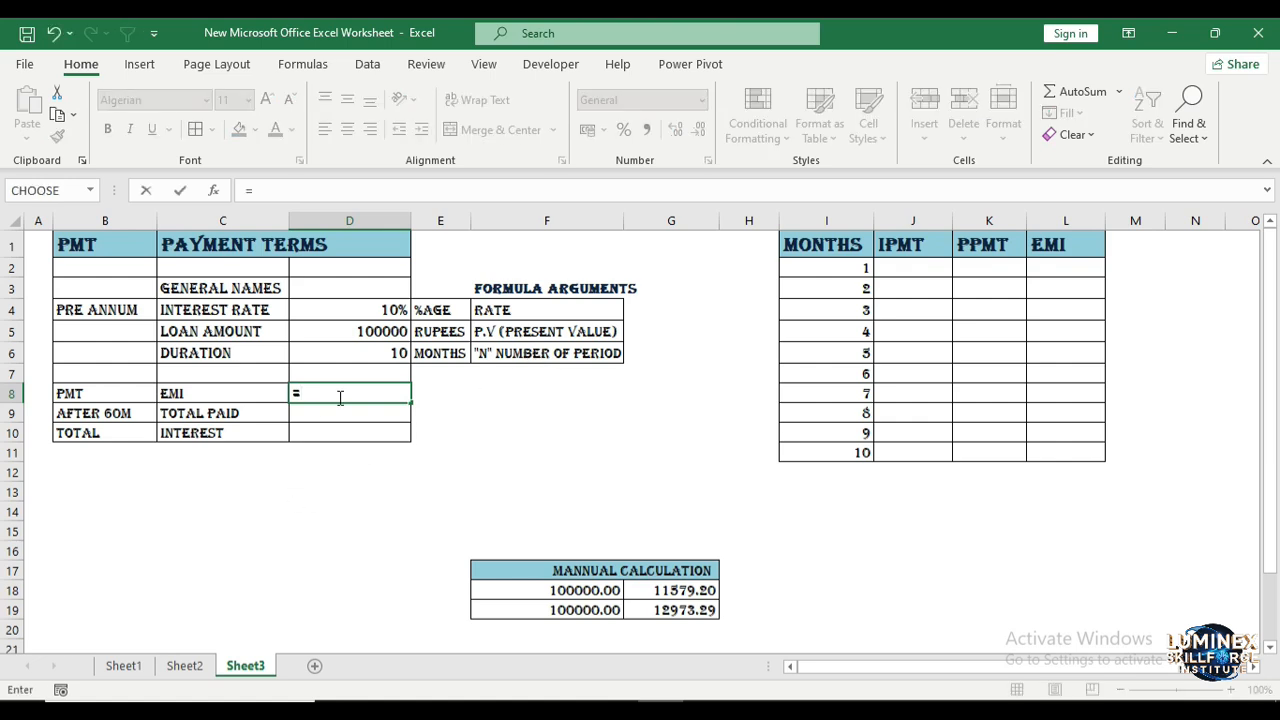
type("PMT")
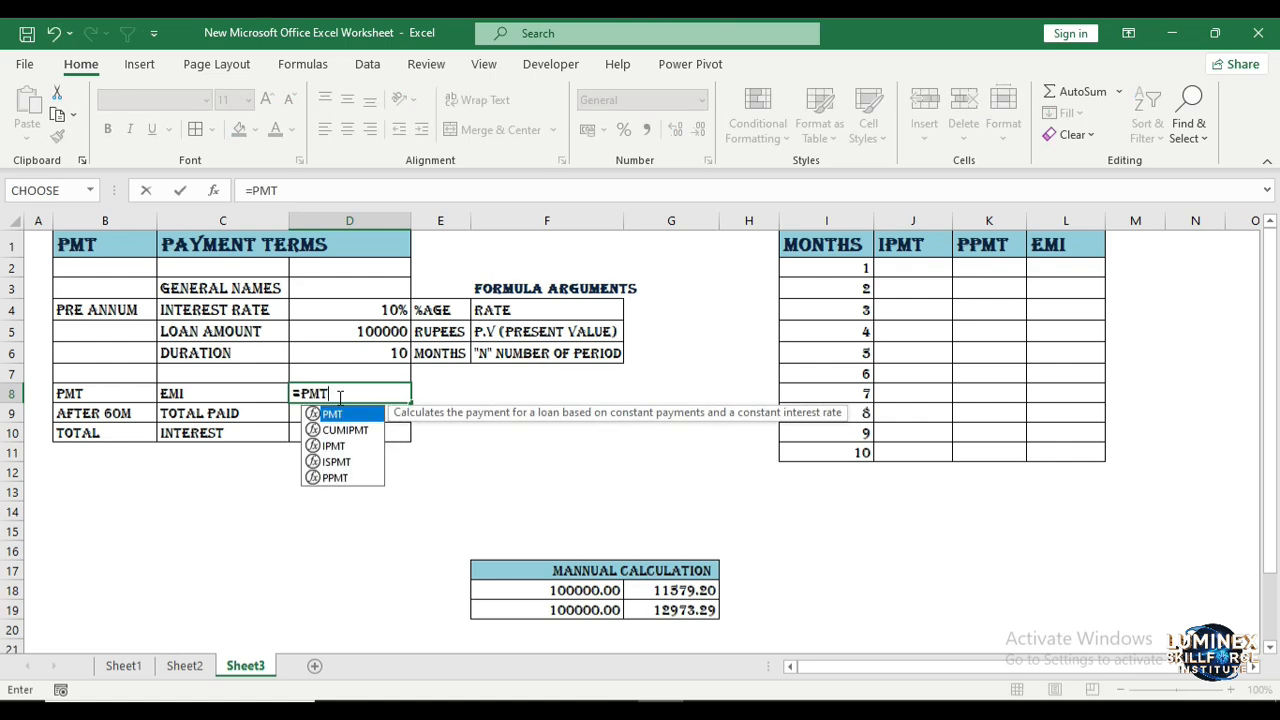
type("(")
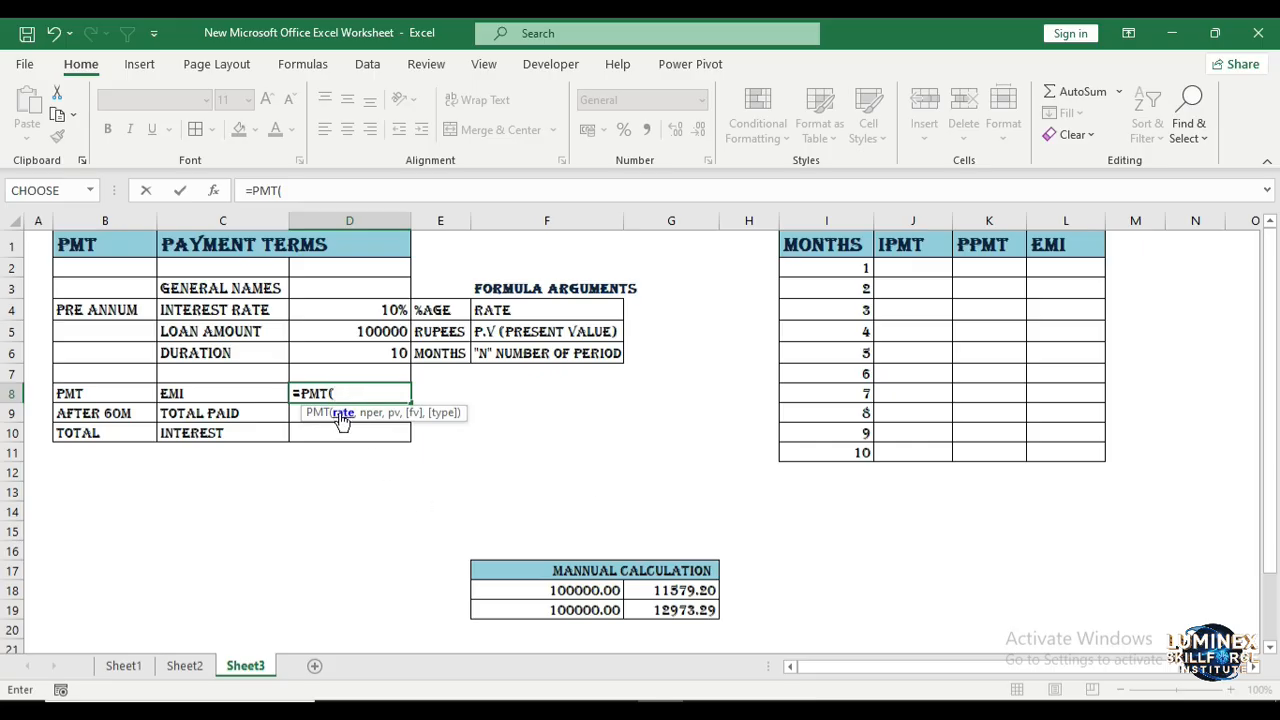
left_click(378, 311)
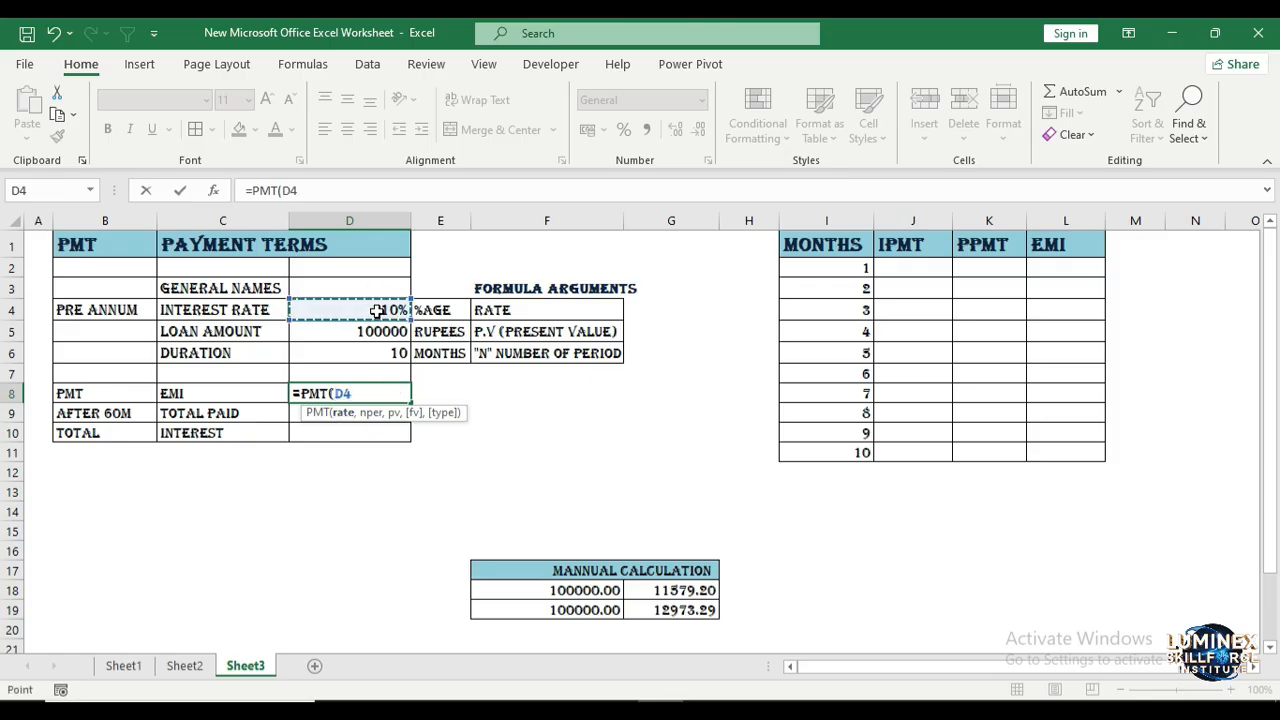
type("/12")
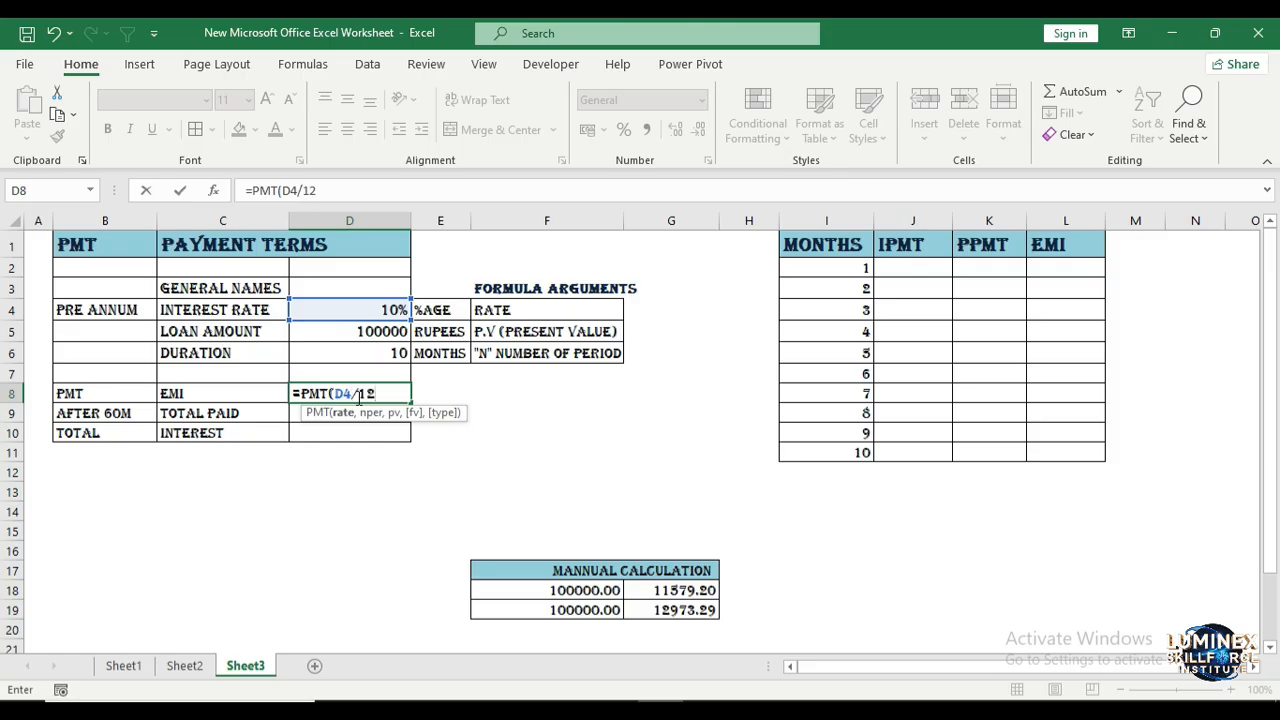
type(",")
left_click(368, 353)
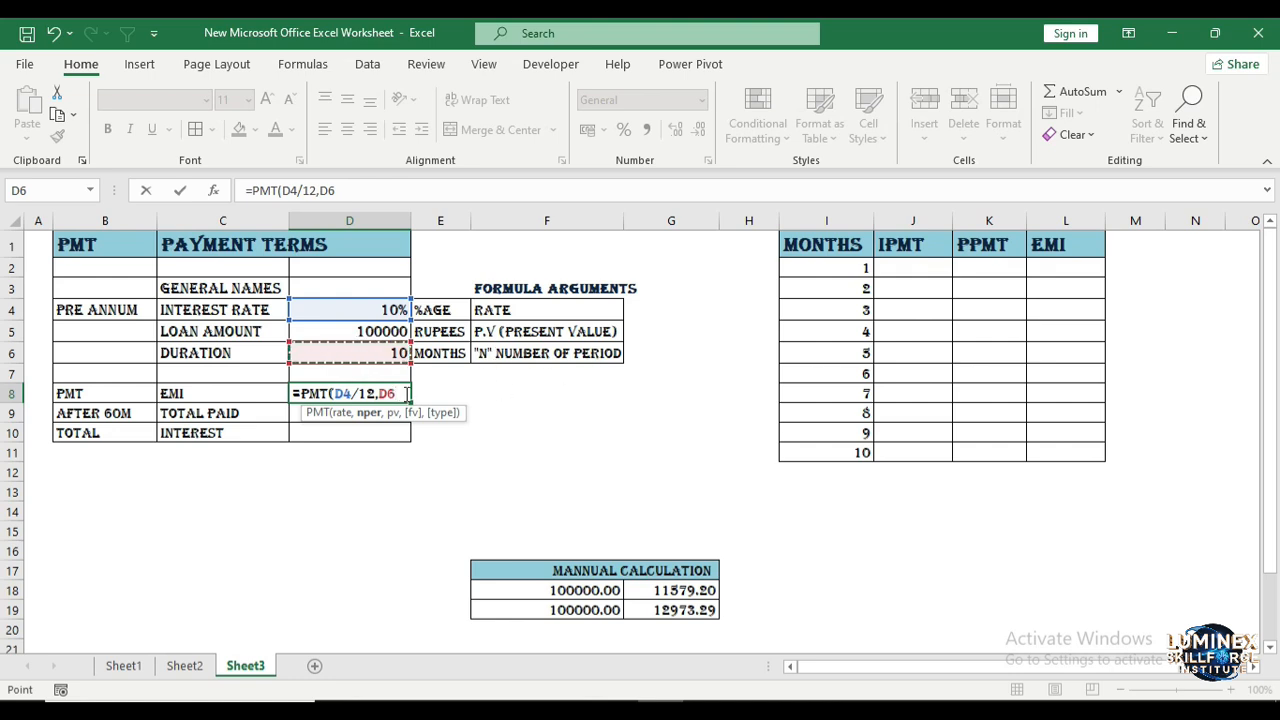
type(",")
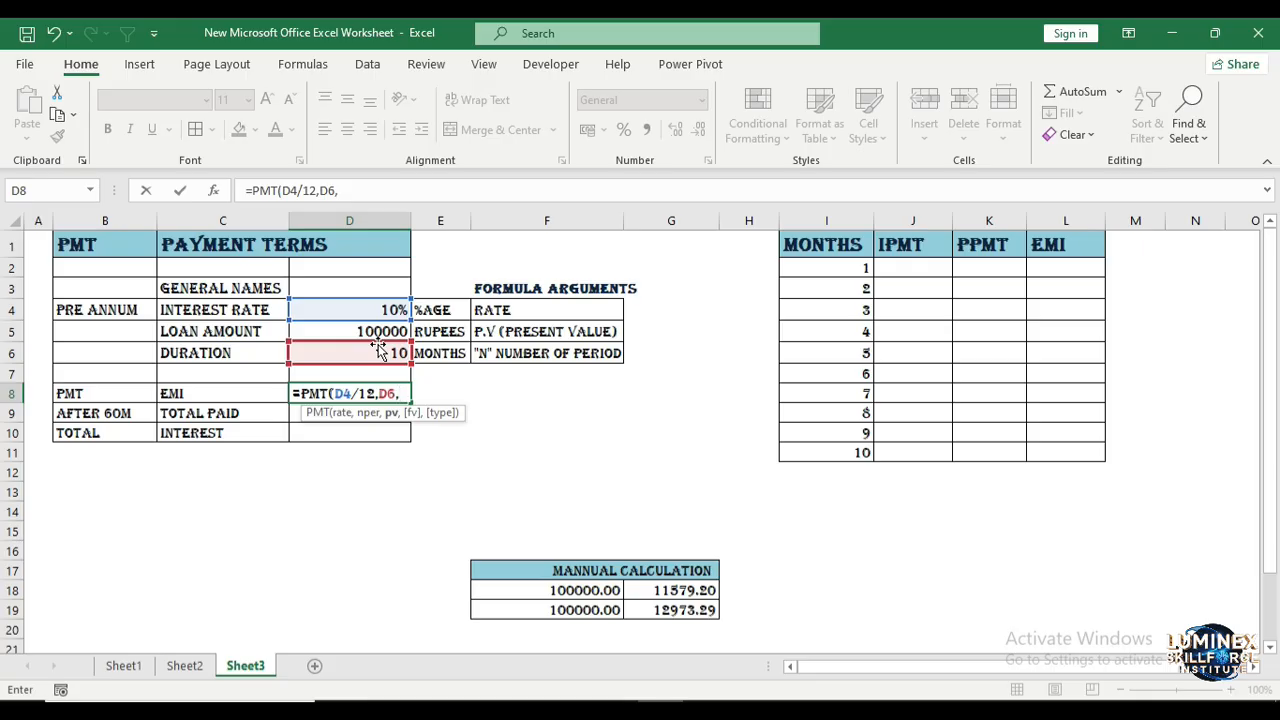
type("-")
left_click(380, 336)
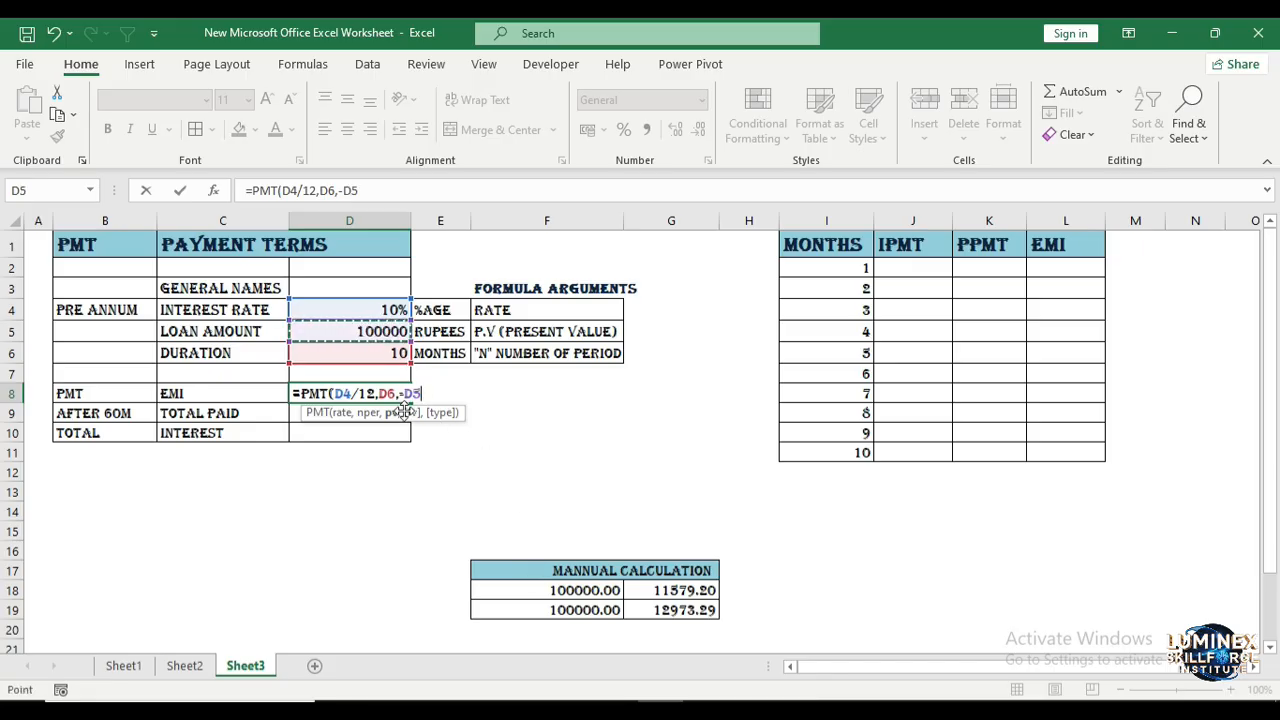
type(")")
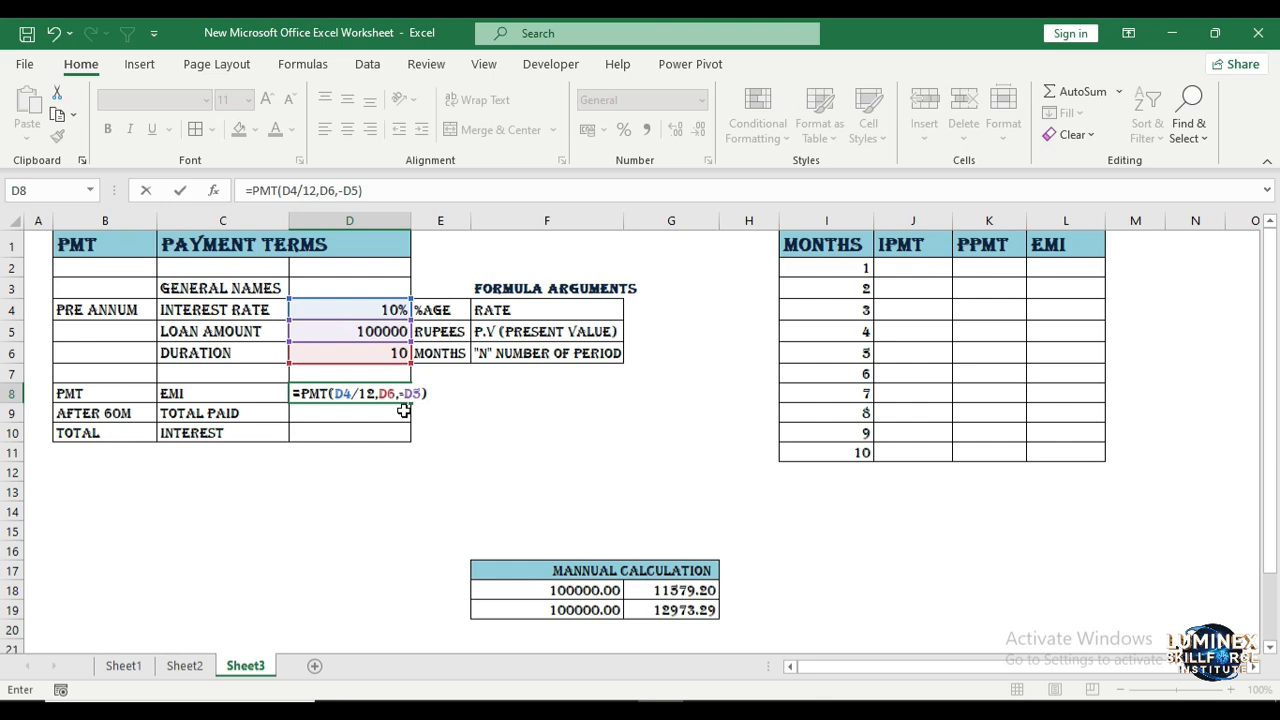
key("Return")
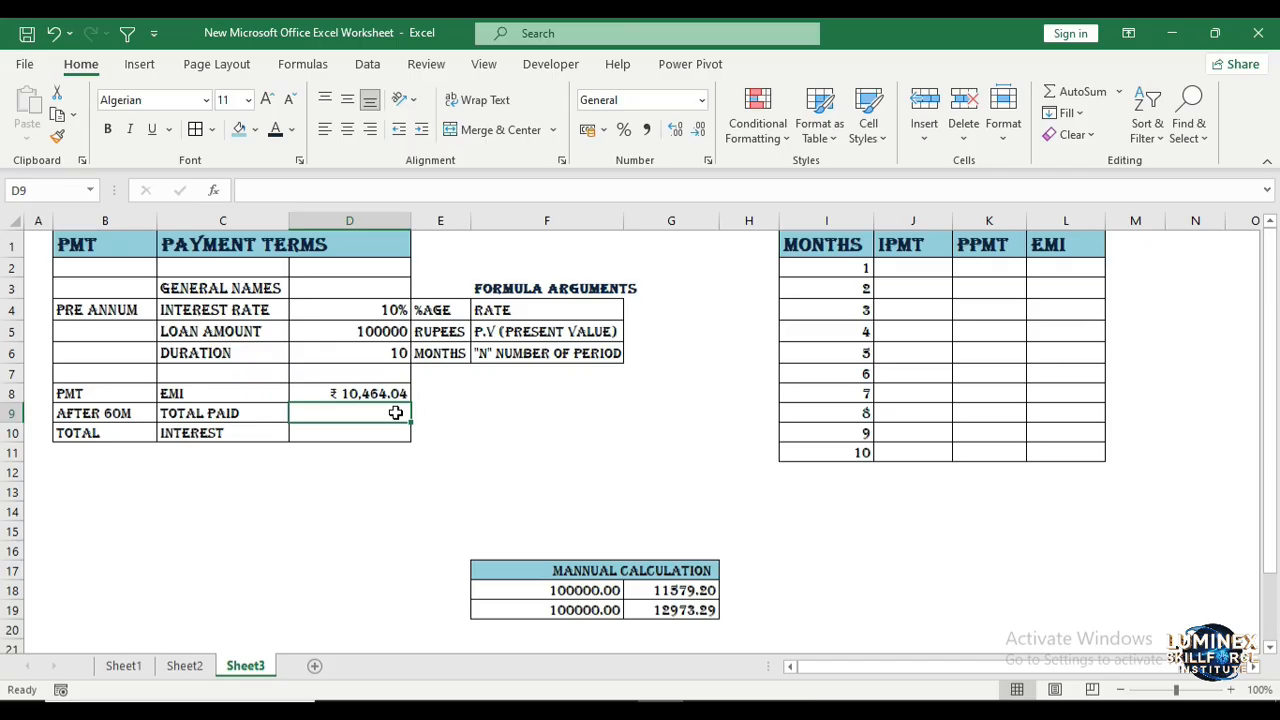
key("Up")
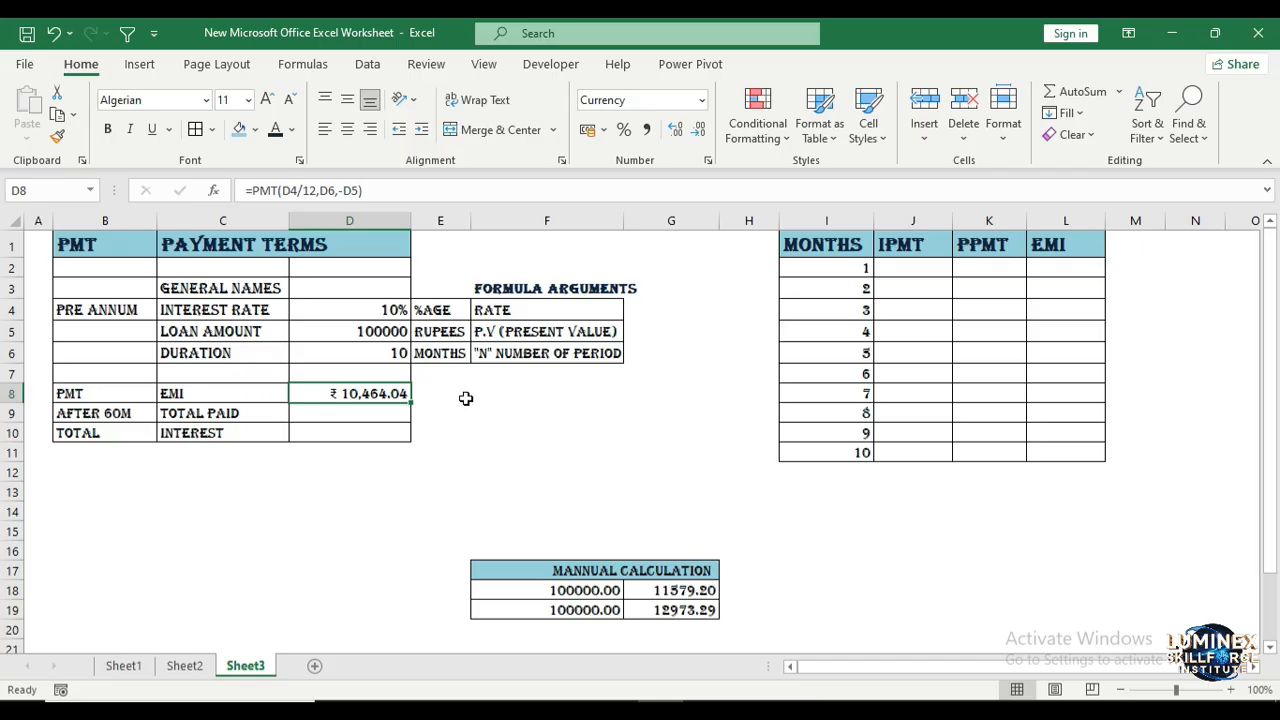
- Calculate the total paid in cell D9 by multiplying the EMI by 10 with =D8*10
left_click(334, 414)
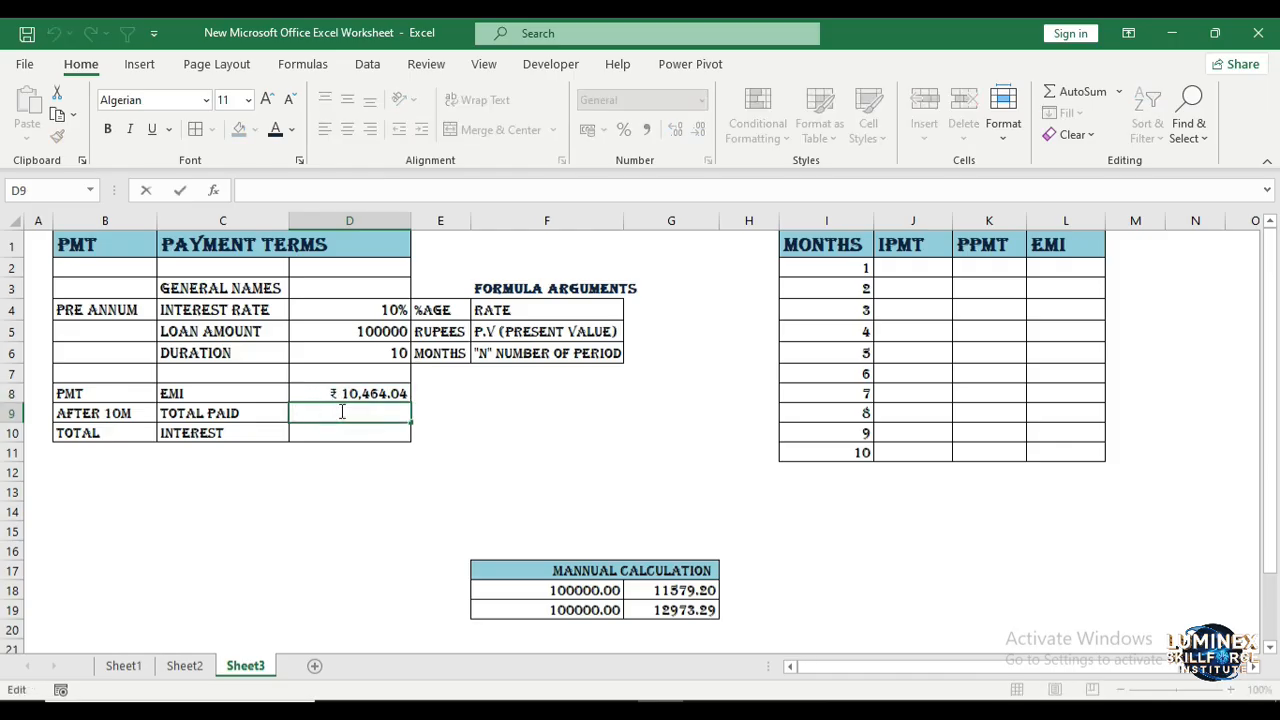
type("=")
left_click(338, 393)
type("*")
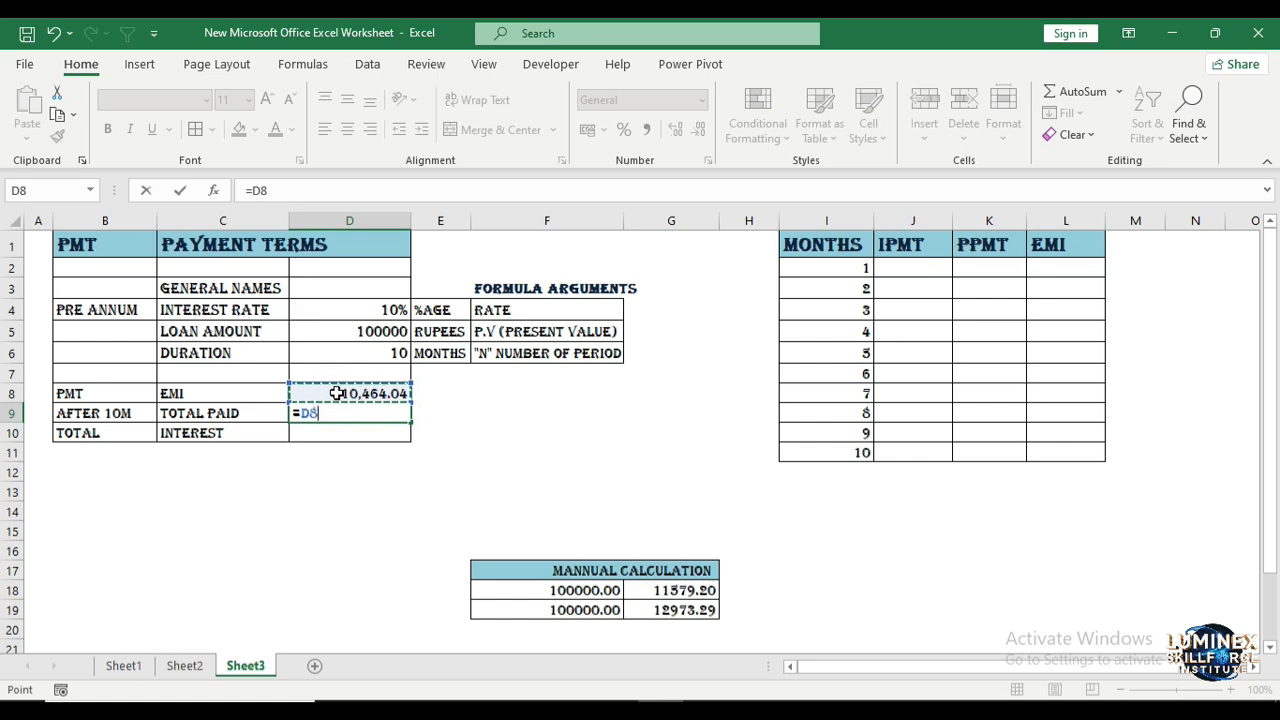
type("10")
key("Return")
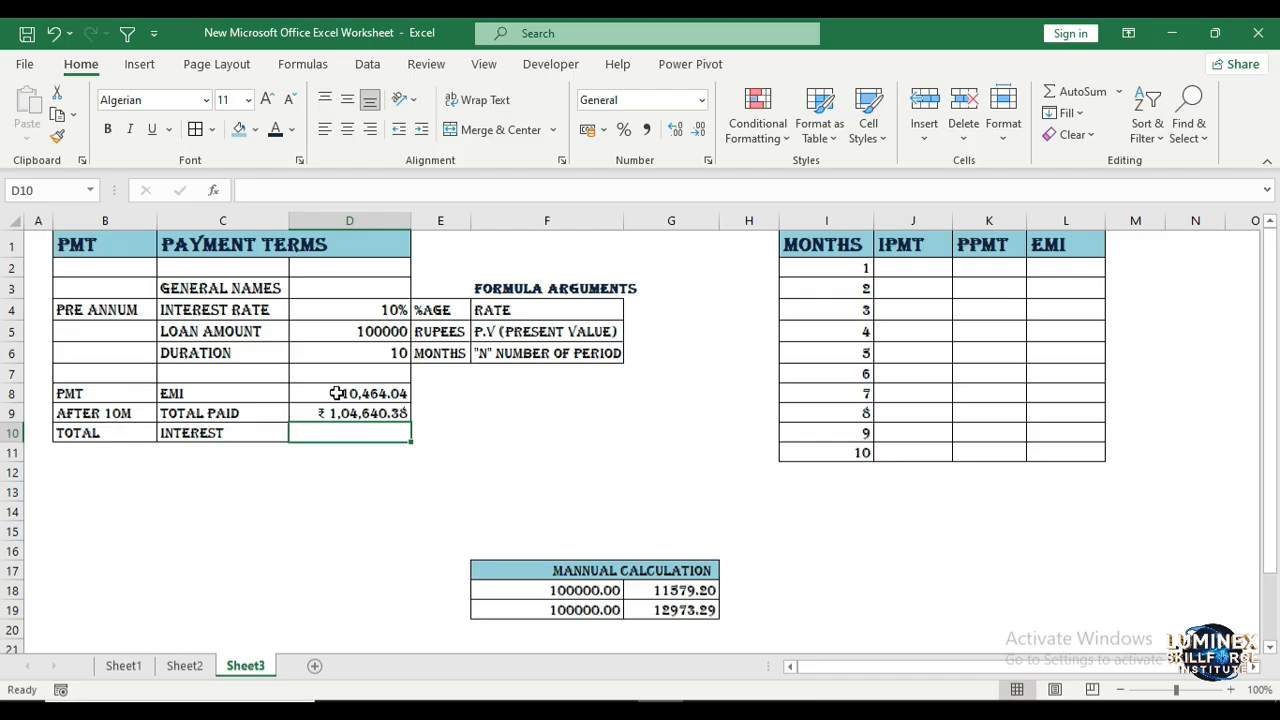
- Calculate the total interest in cell D10 by subtracting the loan amount from the total paid with =D9-D5
left_click(333, 433)
type("=")
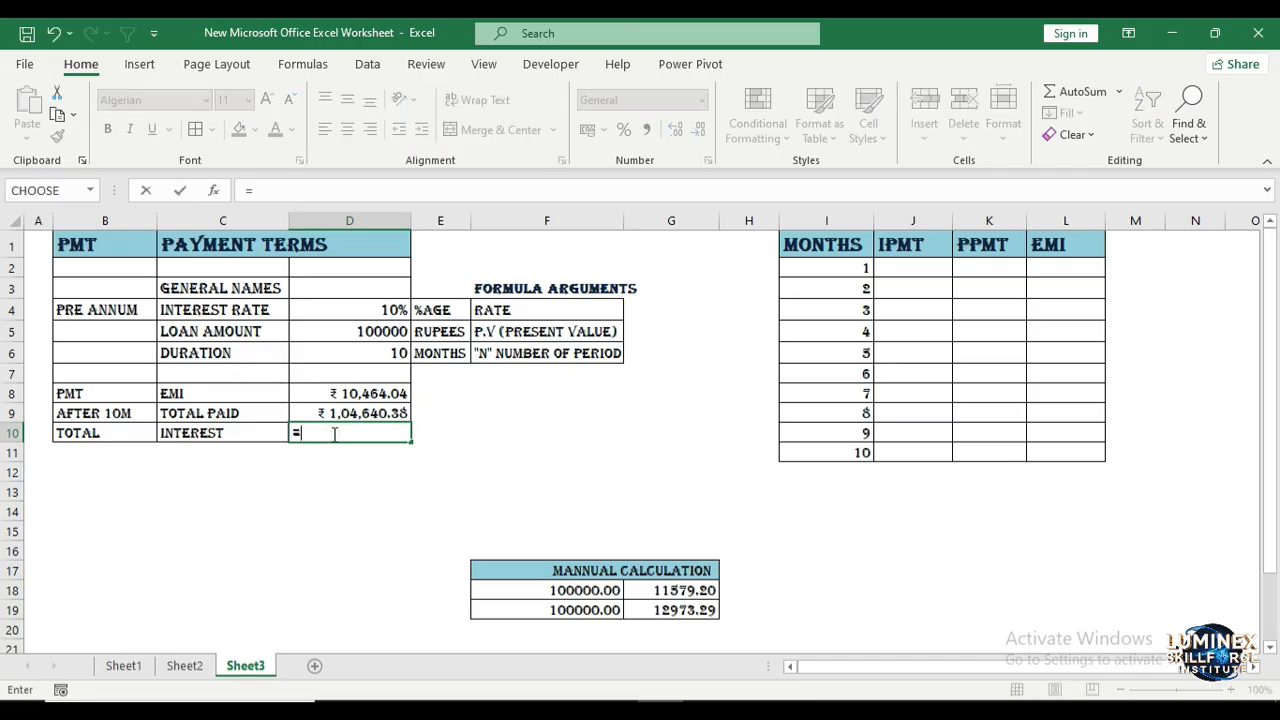
left_click(334, 414)
type("-")
left_click(384, 330)
key("Return")
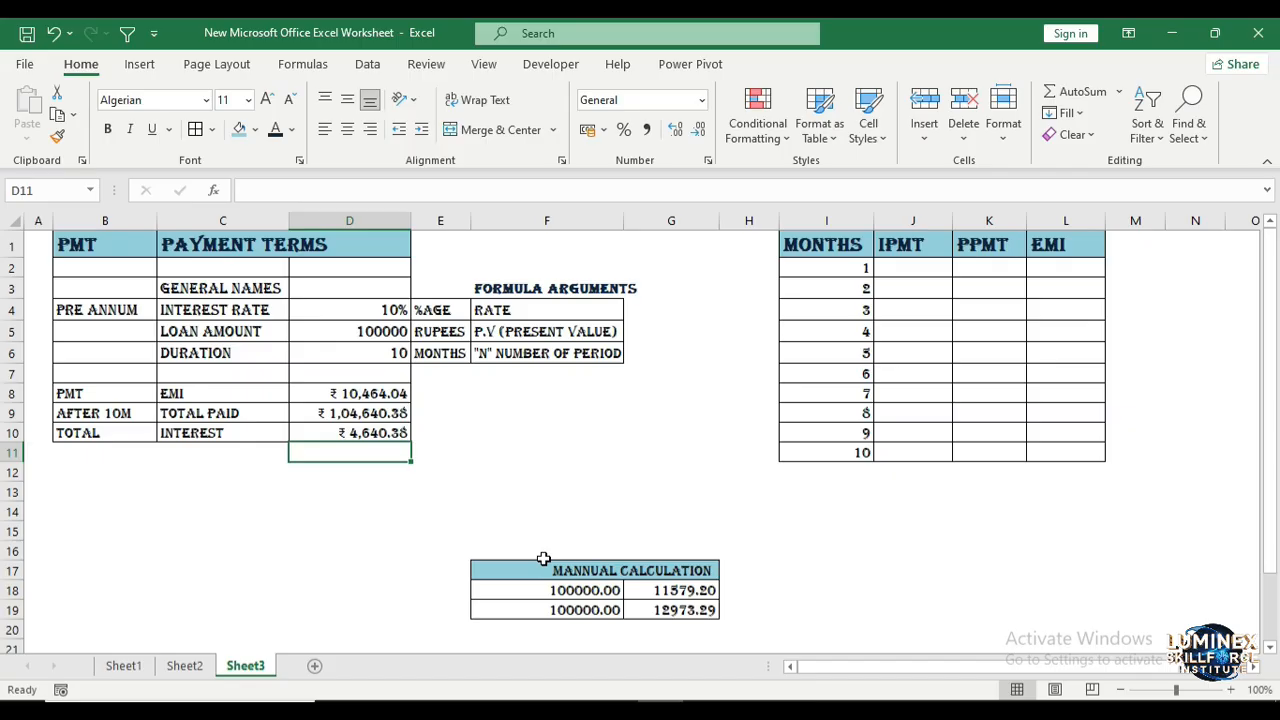
- Extend the EMI formula in D8 with an empty future value and payment type 1, giving =PMT(D4/12,D6,-D5,,1)
left_click(316, 400)
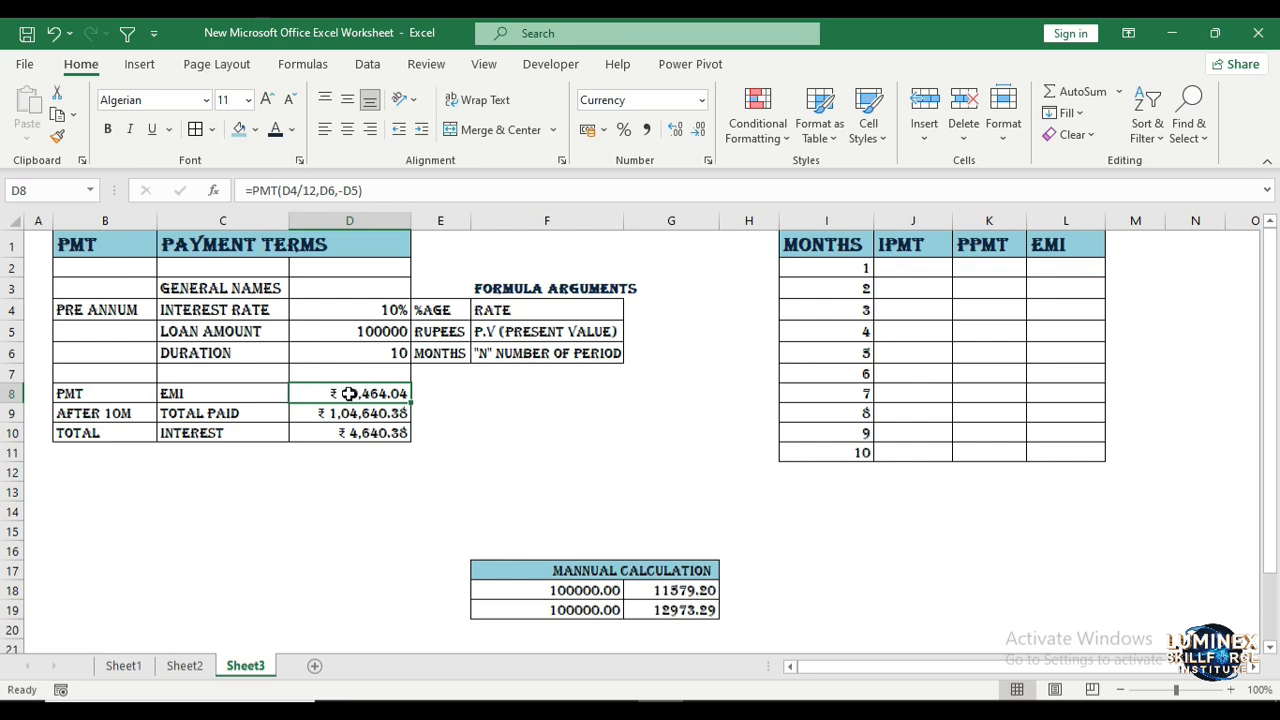
double_click(348, 393)
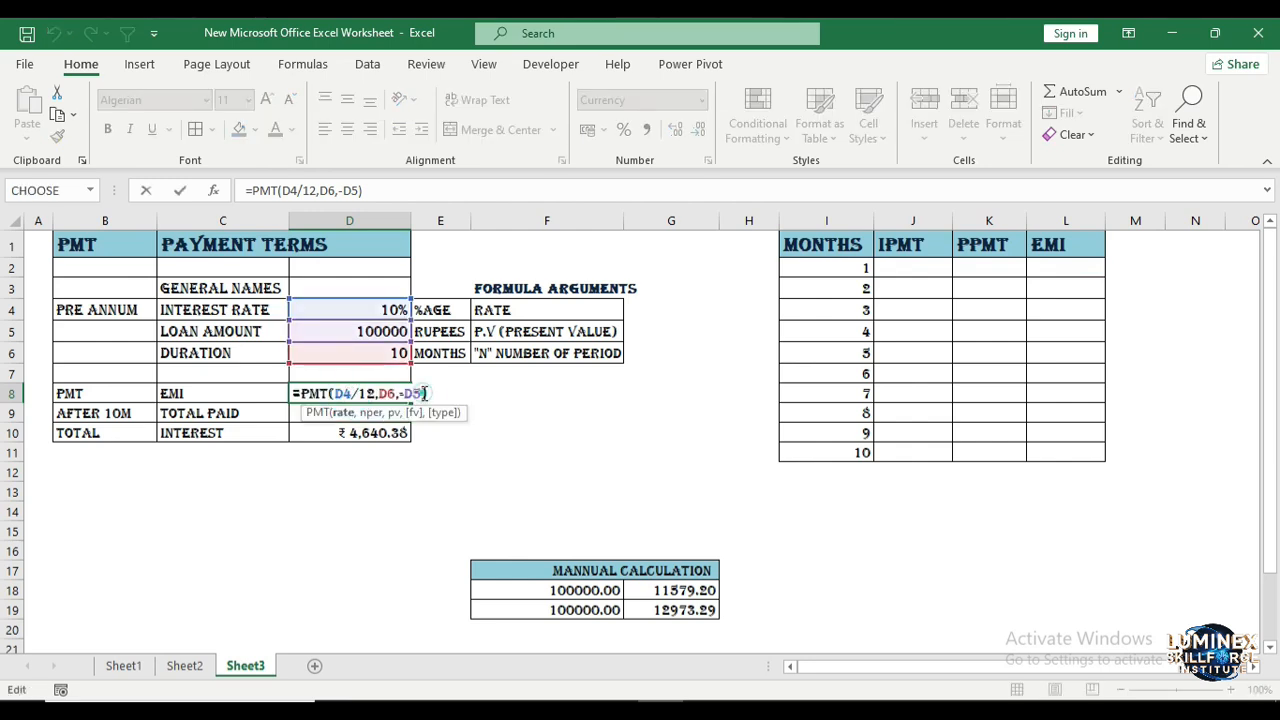
type(",,")
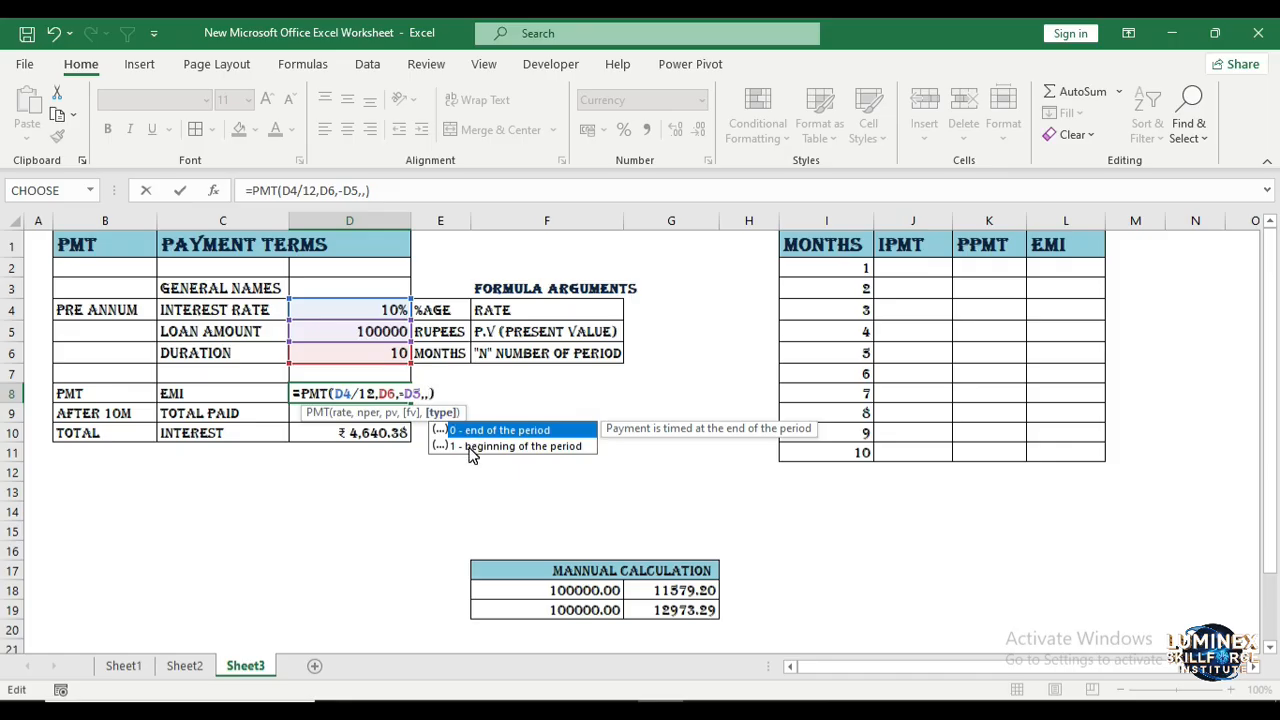
key("Down")
key("Up")
key("Down")
key("Up")
type("1")
key("Return")
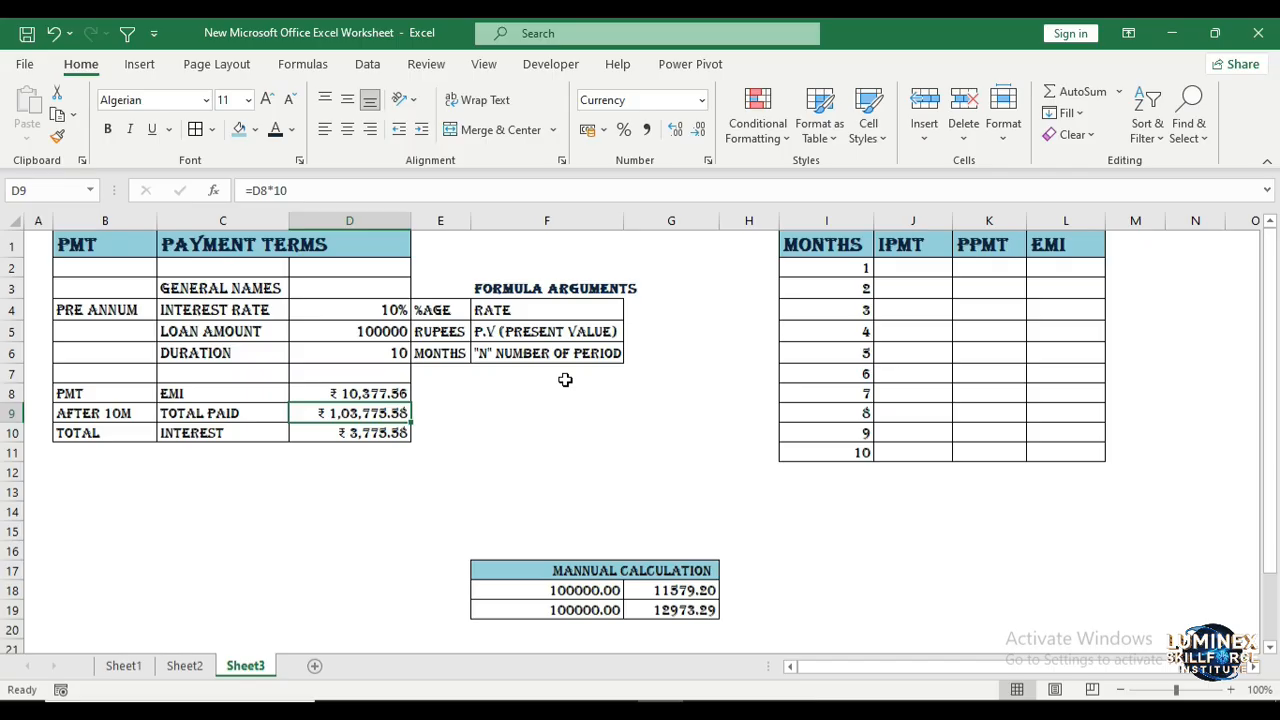
- Set the payment type argument of the EMI formula in D8 to 0, for payments at the end of the period
double_click(382, 393)
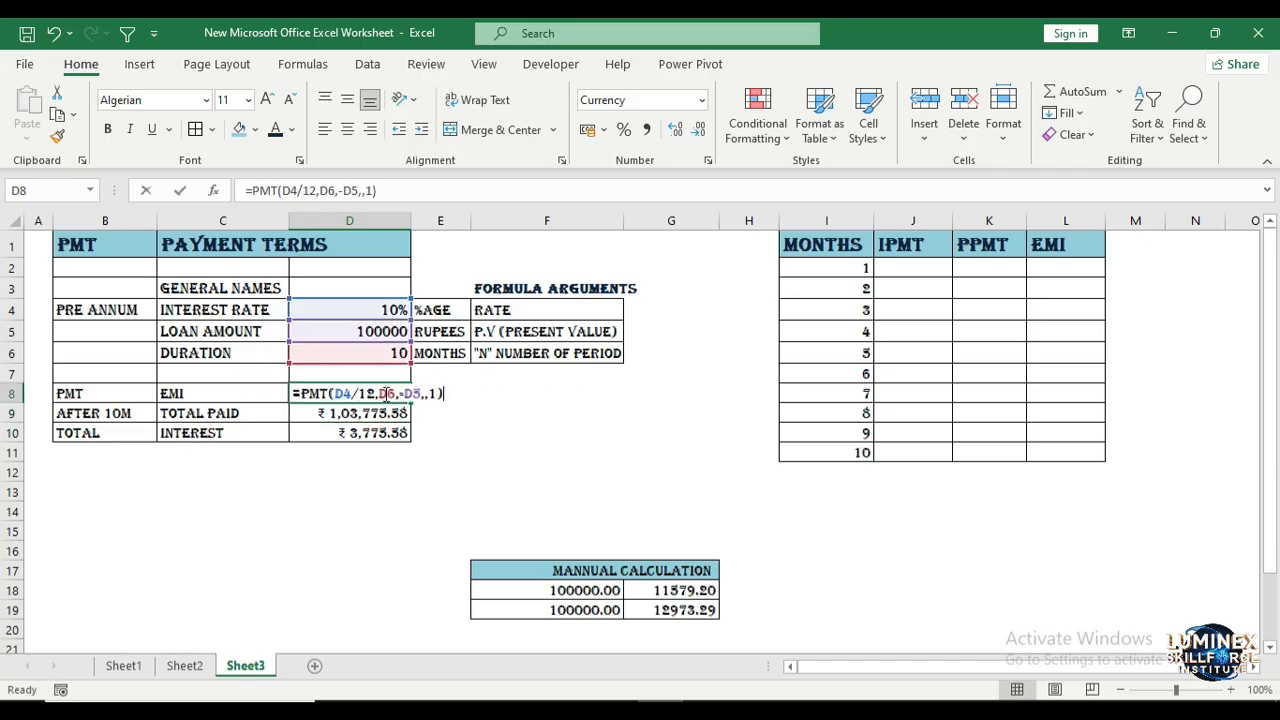
left_click(436, 393)
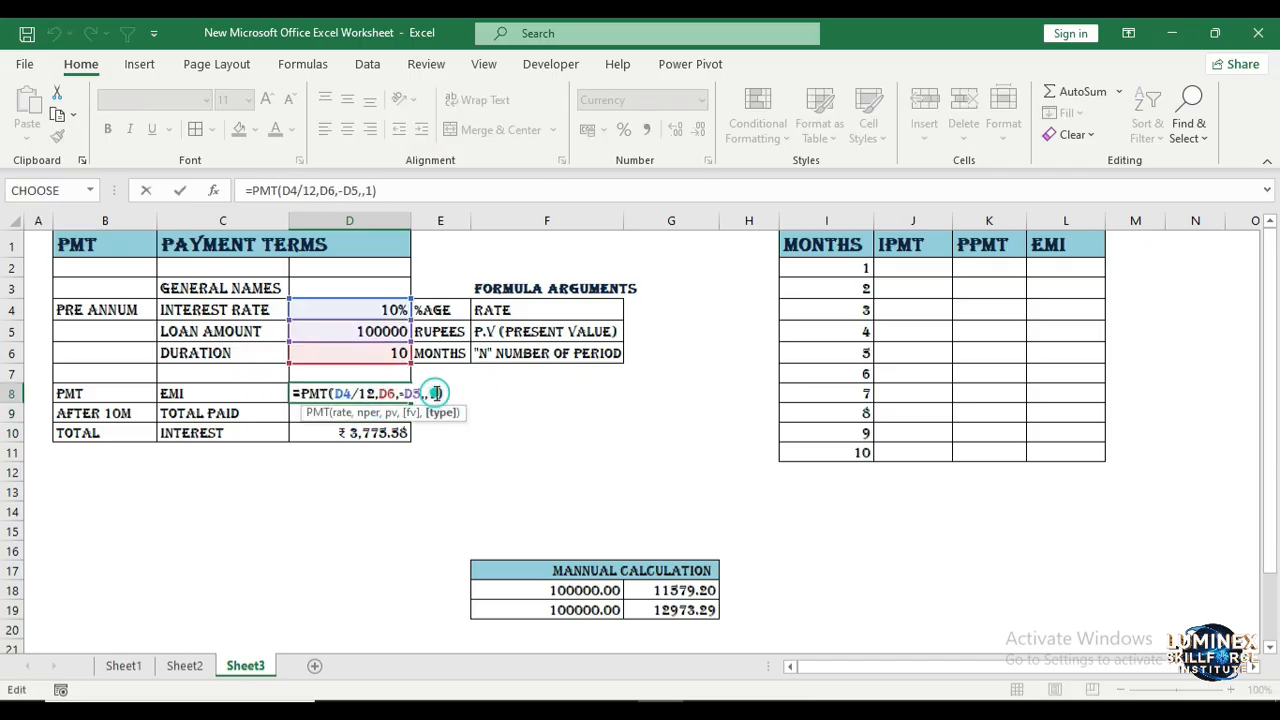
key("BackSpace")
type("0")
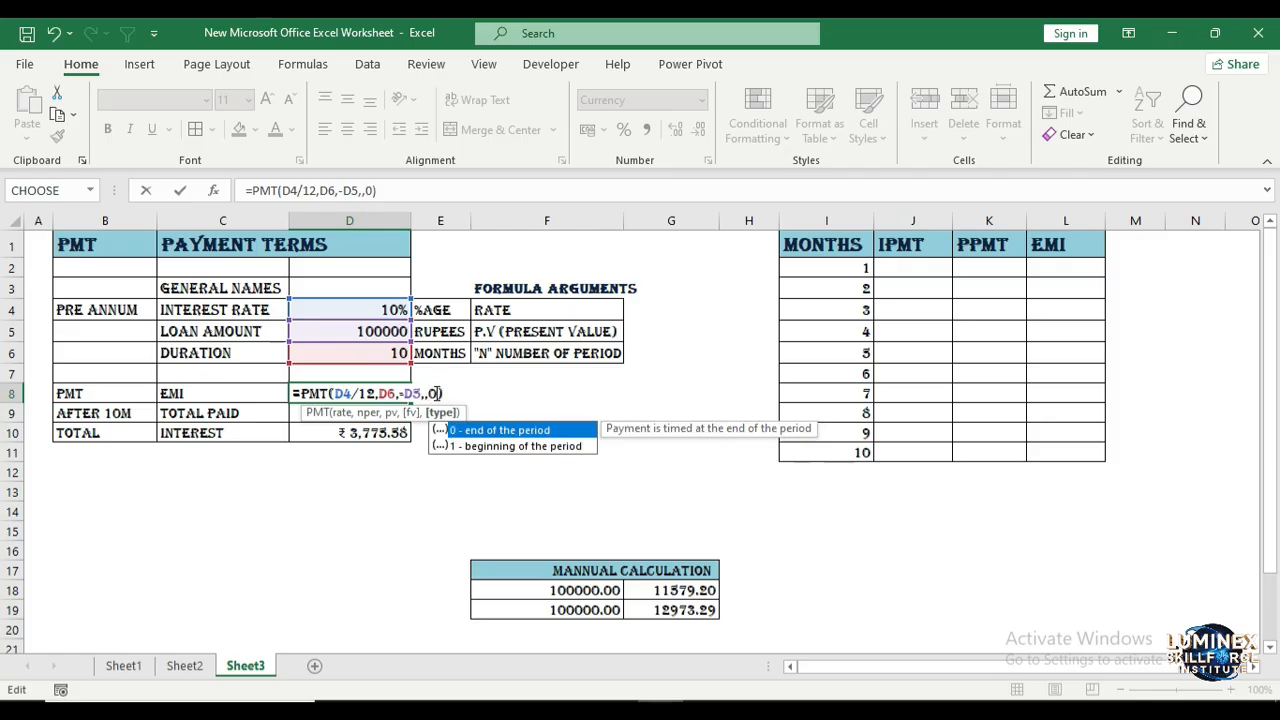
key("Return")
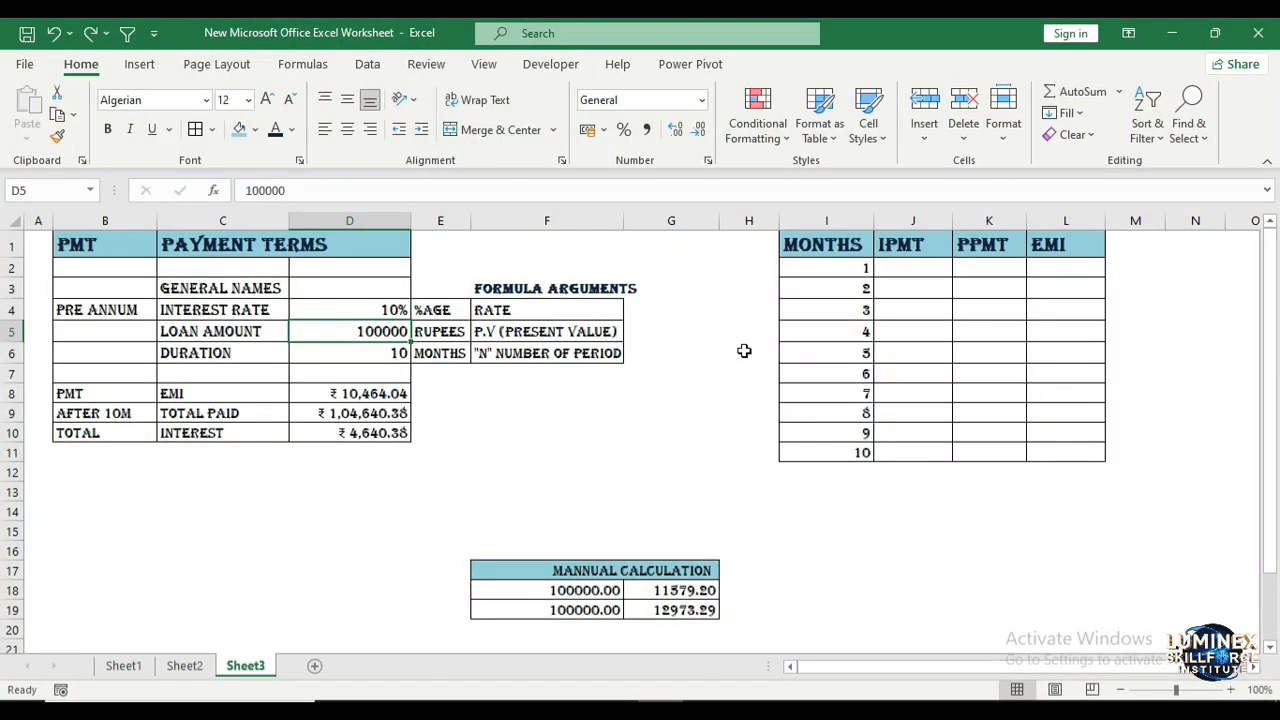
- Extend the IPMT header in cell J1 of the months table so it reads "IPMT(INTEREST)"
mouse_move(817, 270)
left_mouse_down()
mouse_move(834, 496)
mouse_move(837, 371)
mouse_move(846, 437)
mouse_move(843, 447)
mouse_move(834, 220)
mouse_move(837, 271)
left_mouse_up()
left_click(930, 273)
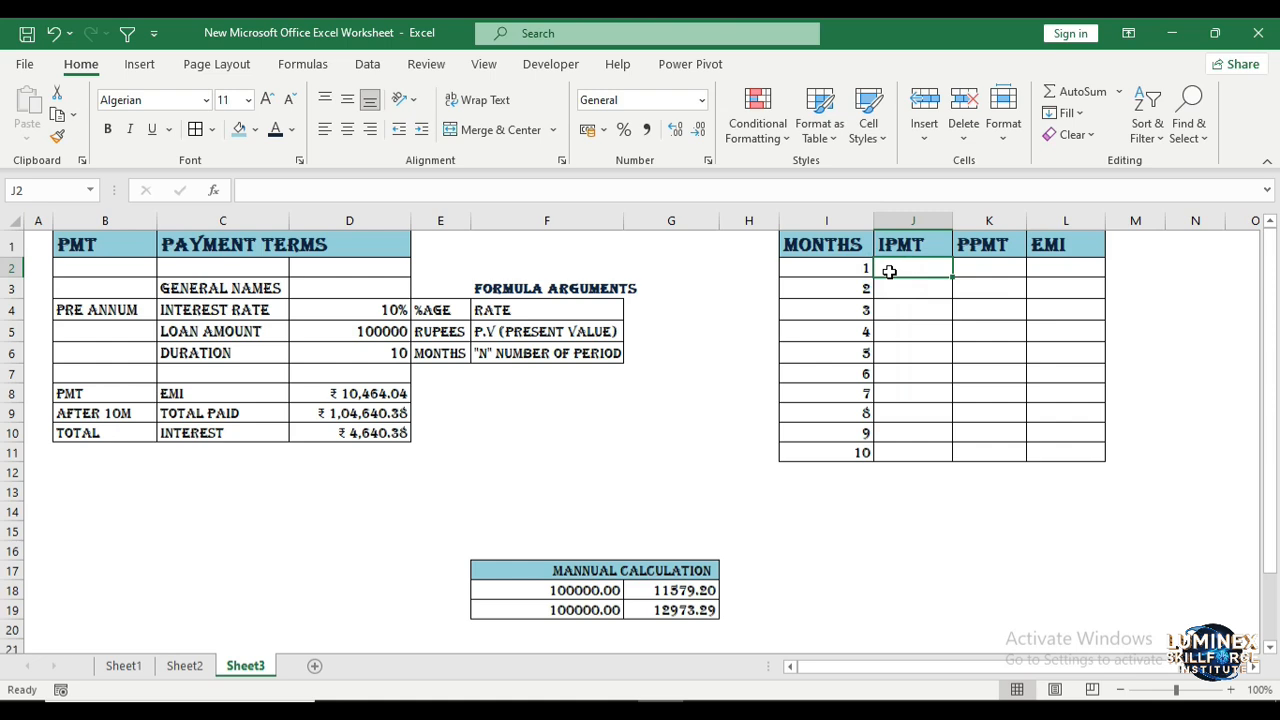
double_click(889, 271)
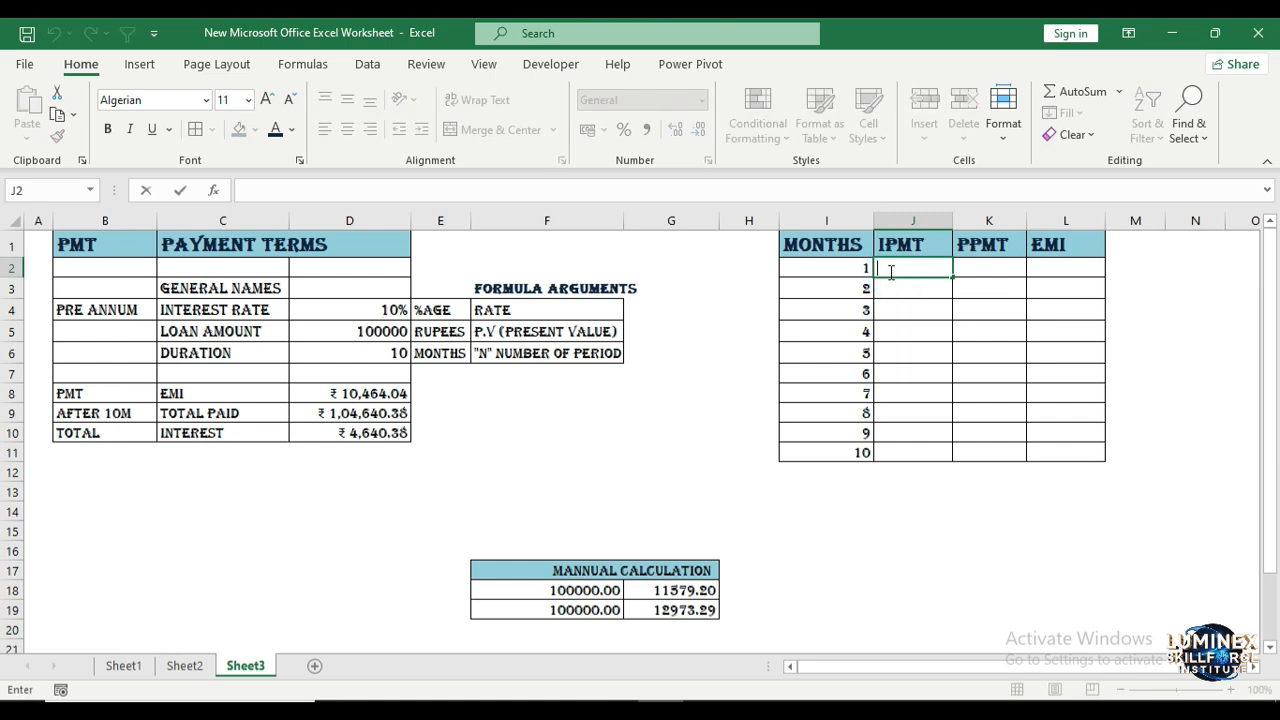
double_click(932, 242)
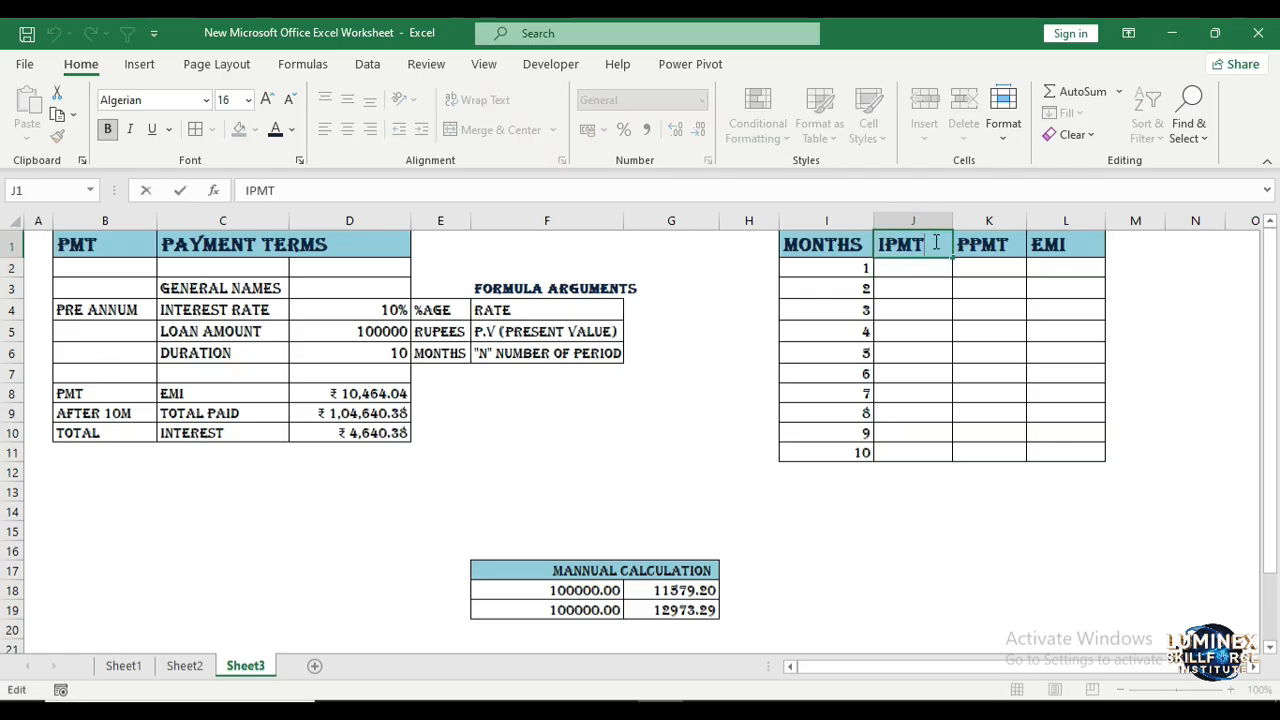
type("(INTEREST)")
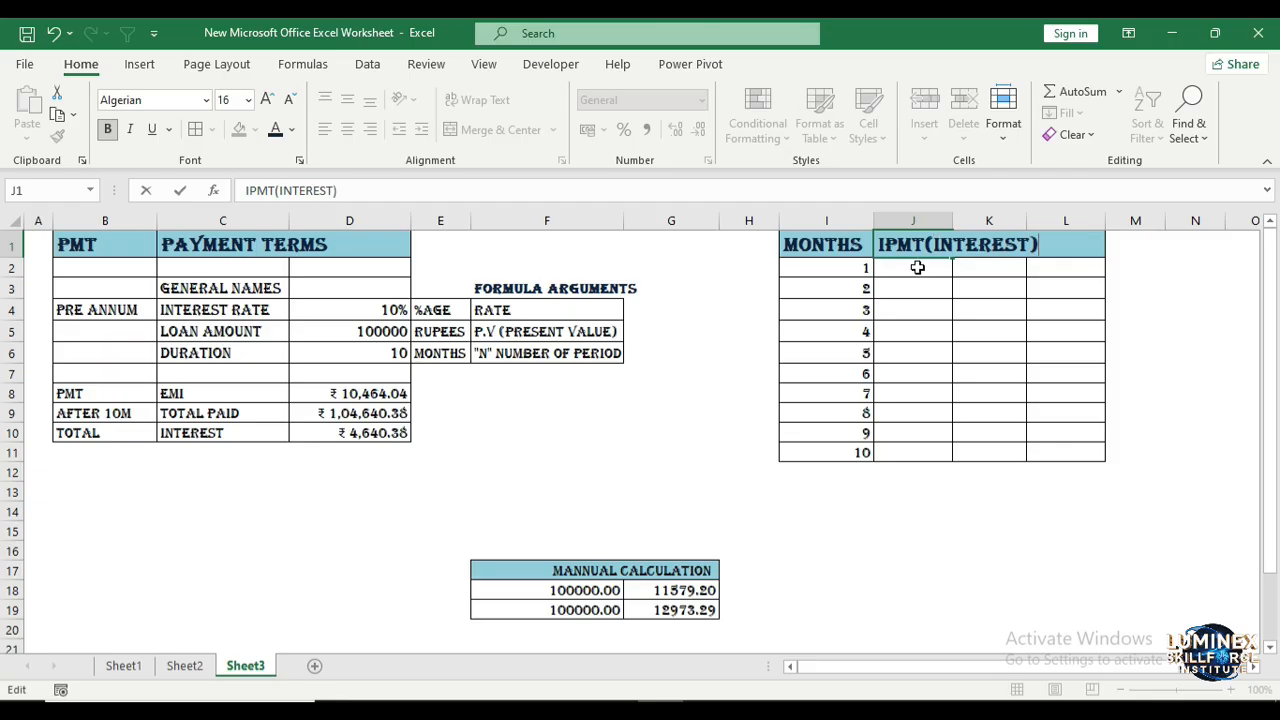
left_click(914, 266)
left_click(906, 247)
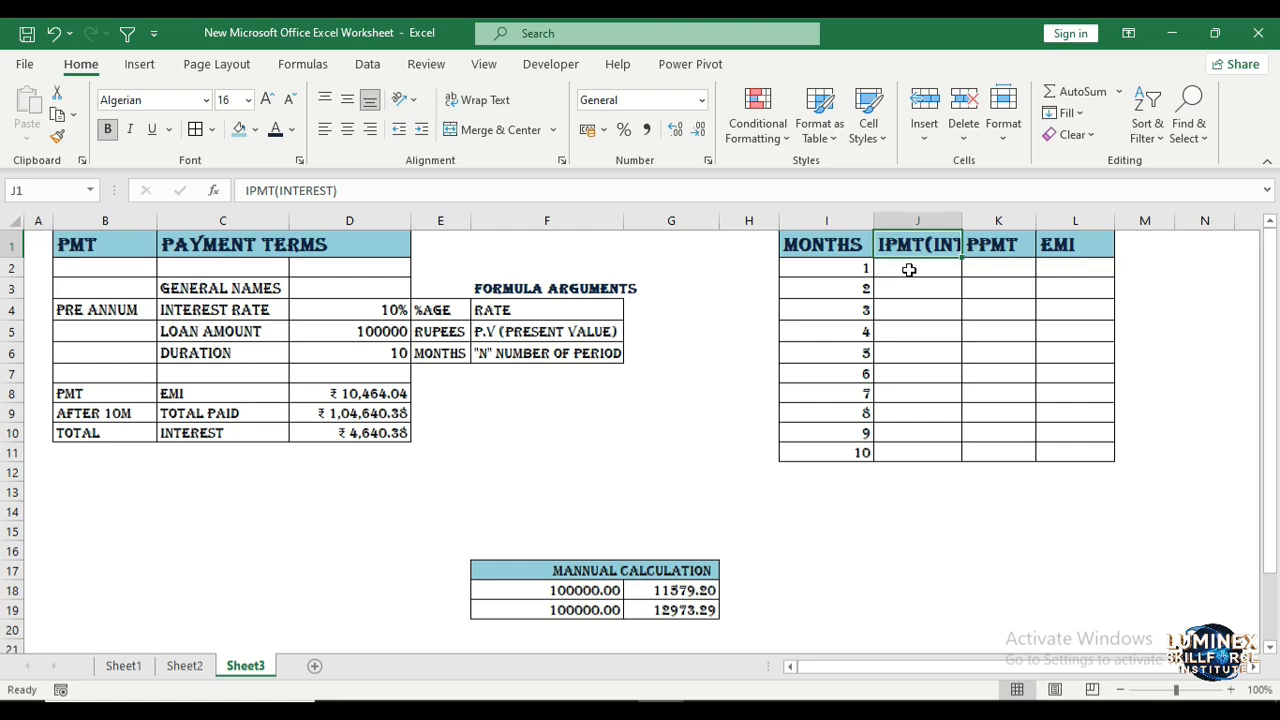
- Start the month 1 interest formula in J2 as =IPMT($D$4/12,I2, with an absolute monthly rate and the month number as period
left_click(909, 270)
type("=")
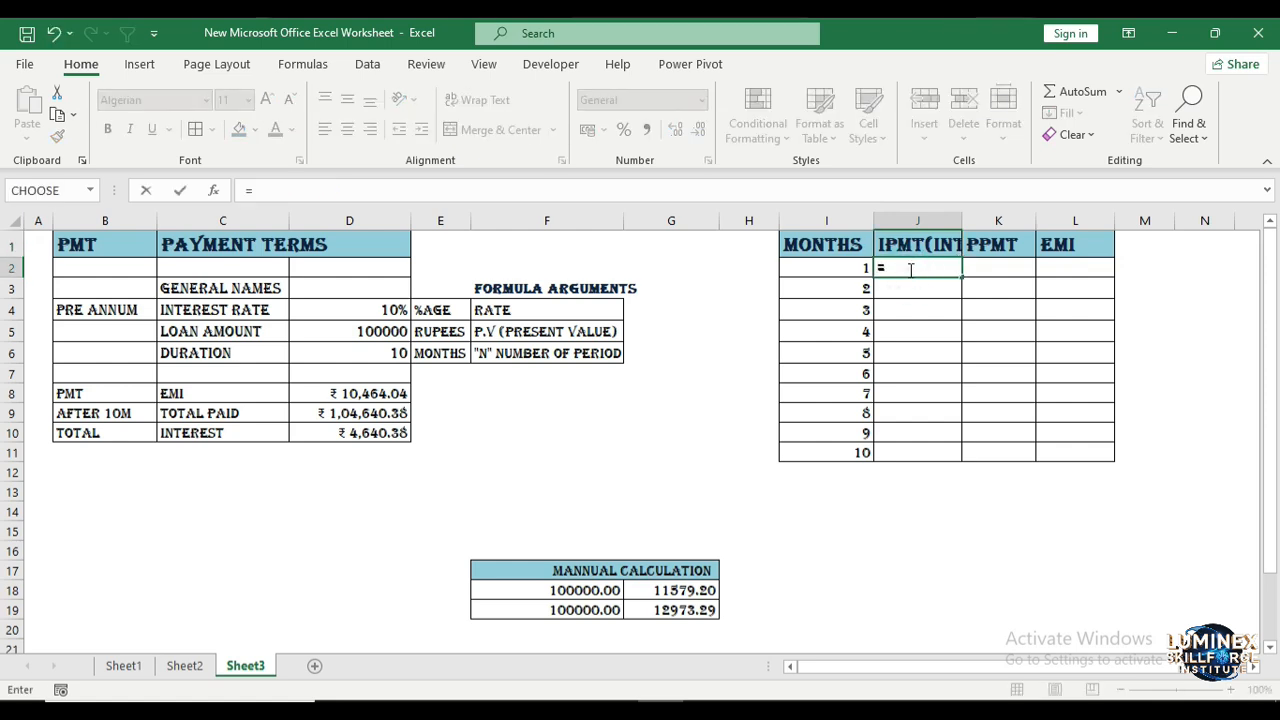
type("IPMT")
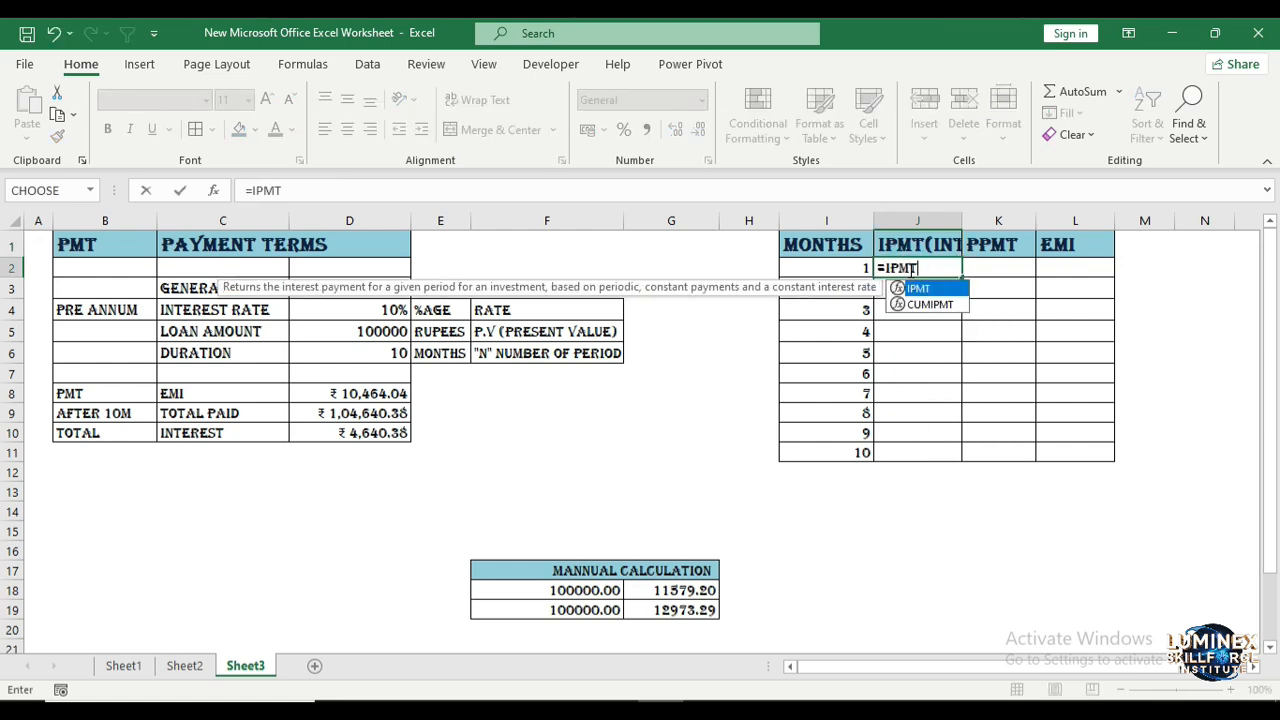
type("(")
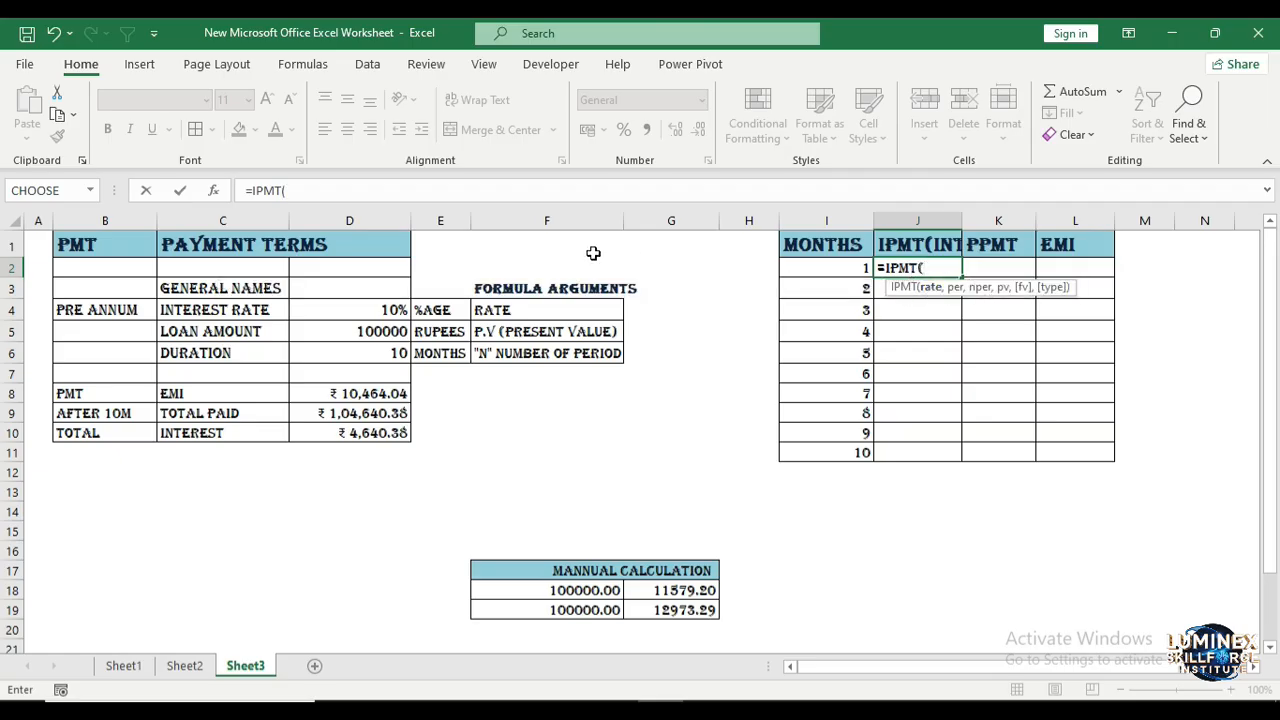
left_click(353, 315)
type("/12,")
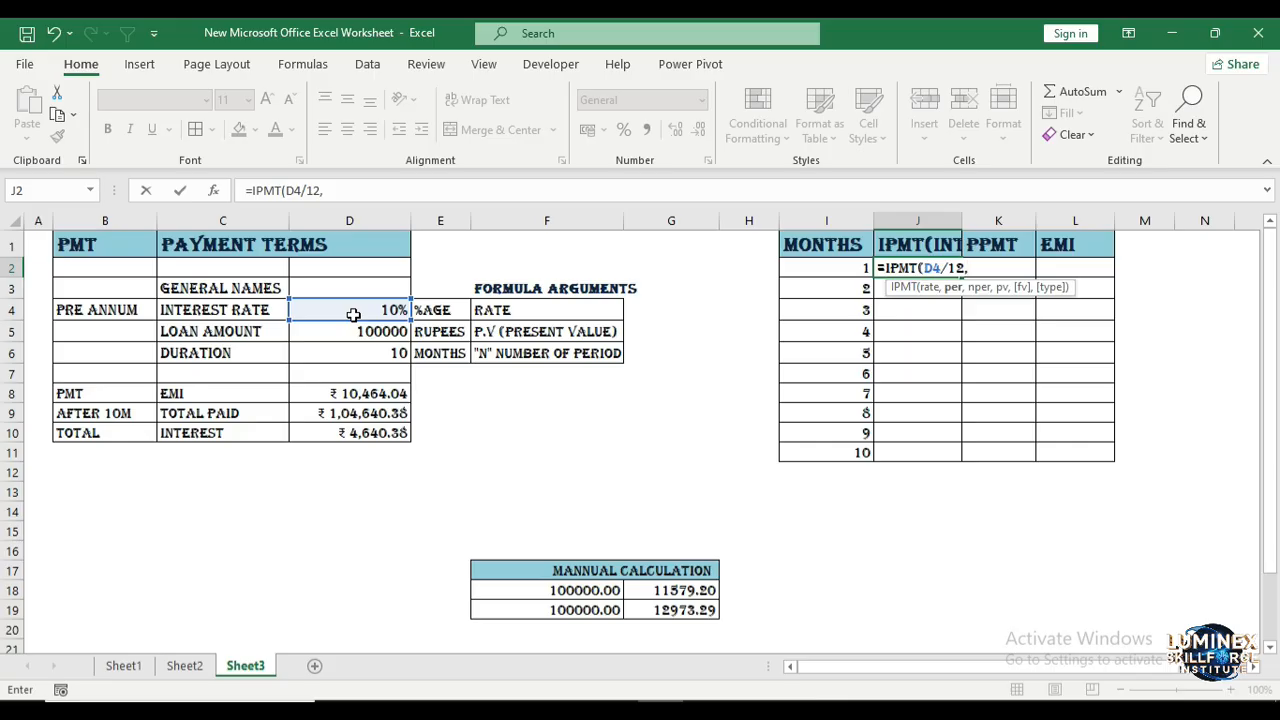
left_click(837, 266)
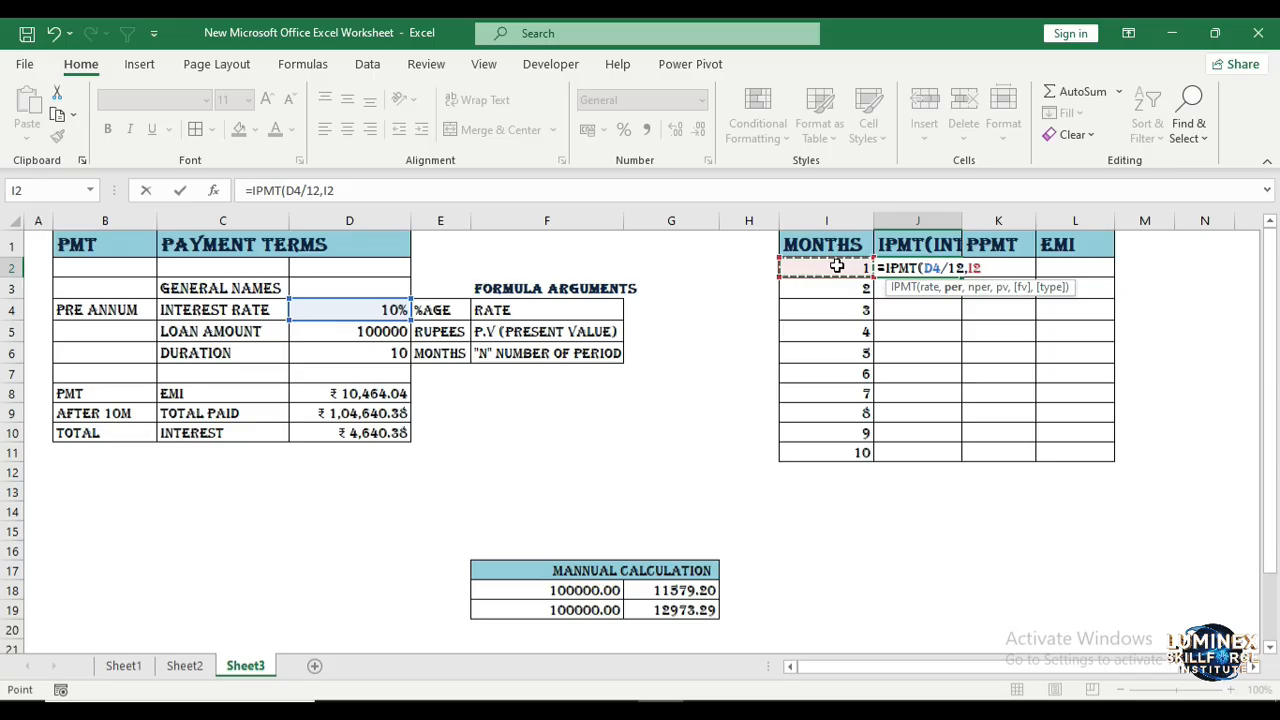
type(",")
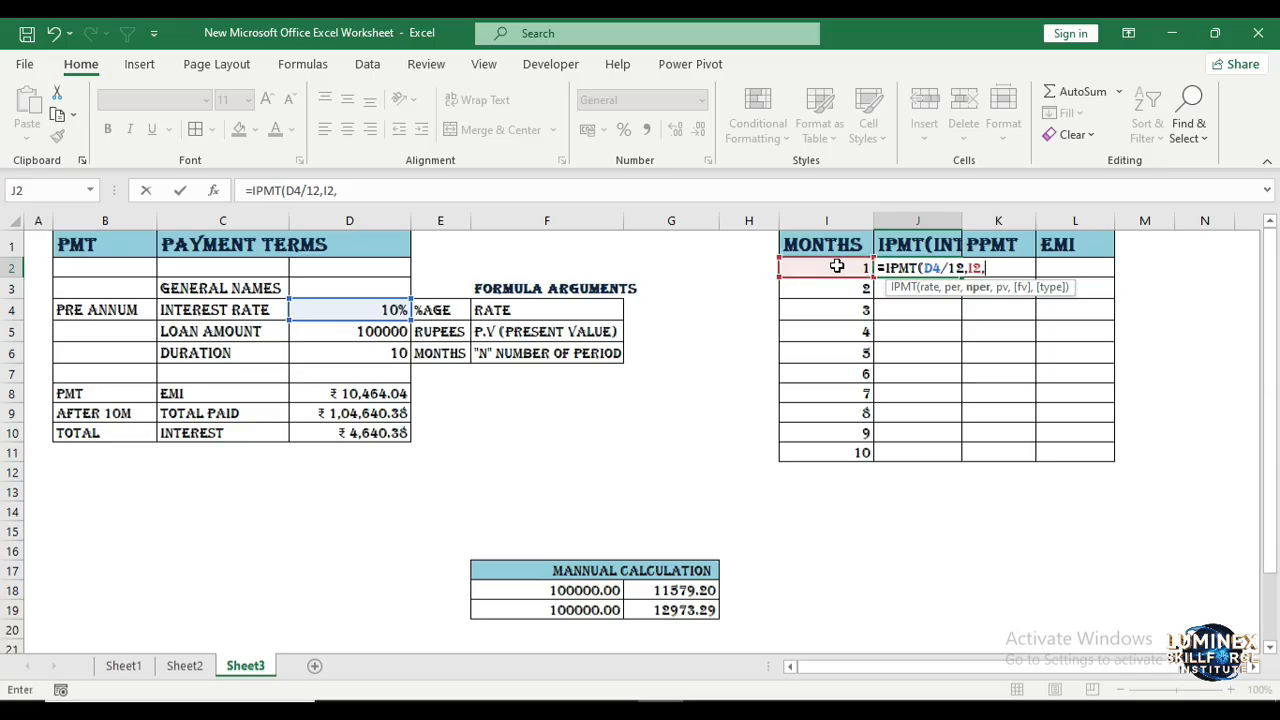
left_click(931, 267)
type("$D$")
left_click(1006, 268)
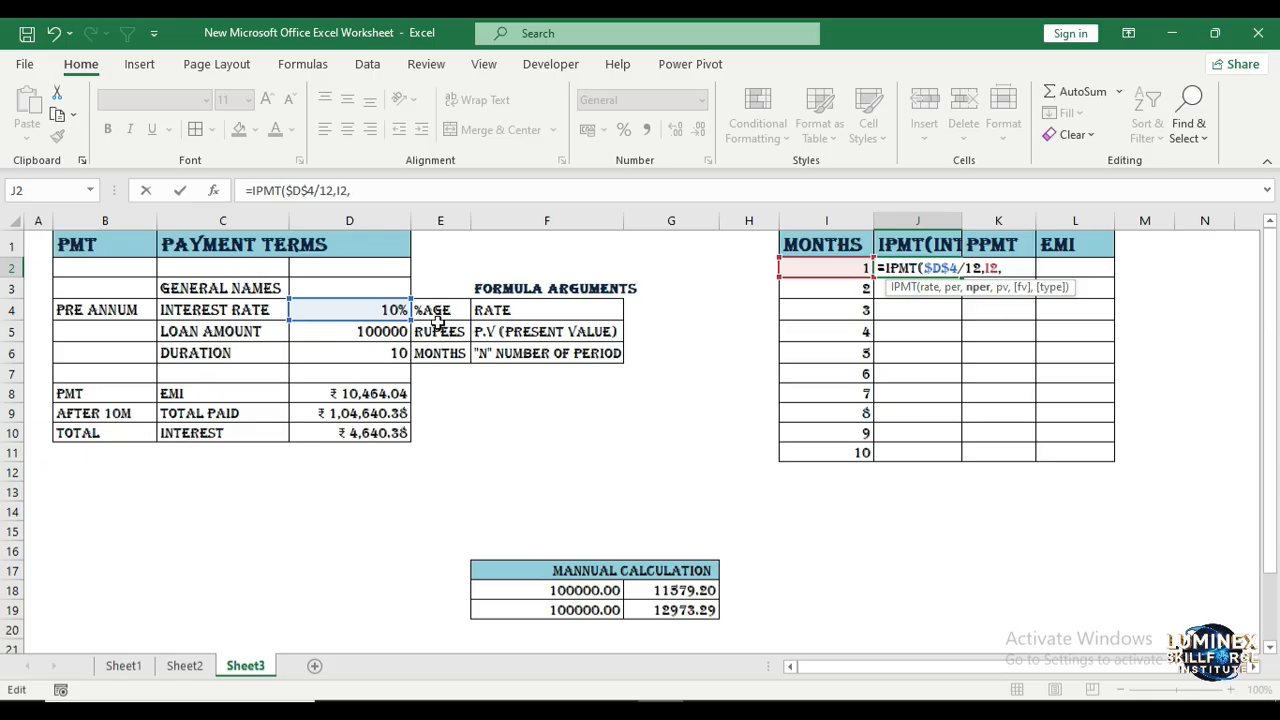
- Add the loan duration to the IPMT formula in J2 as the absolute reference $D$6 for the number of periods
left_click(372, 352)
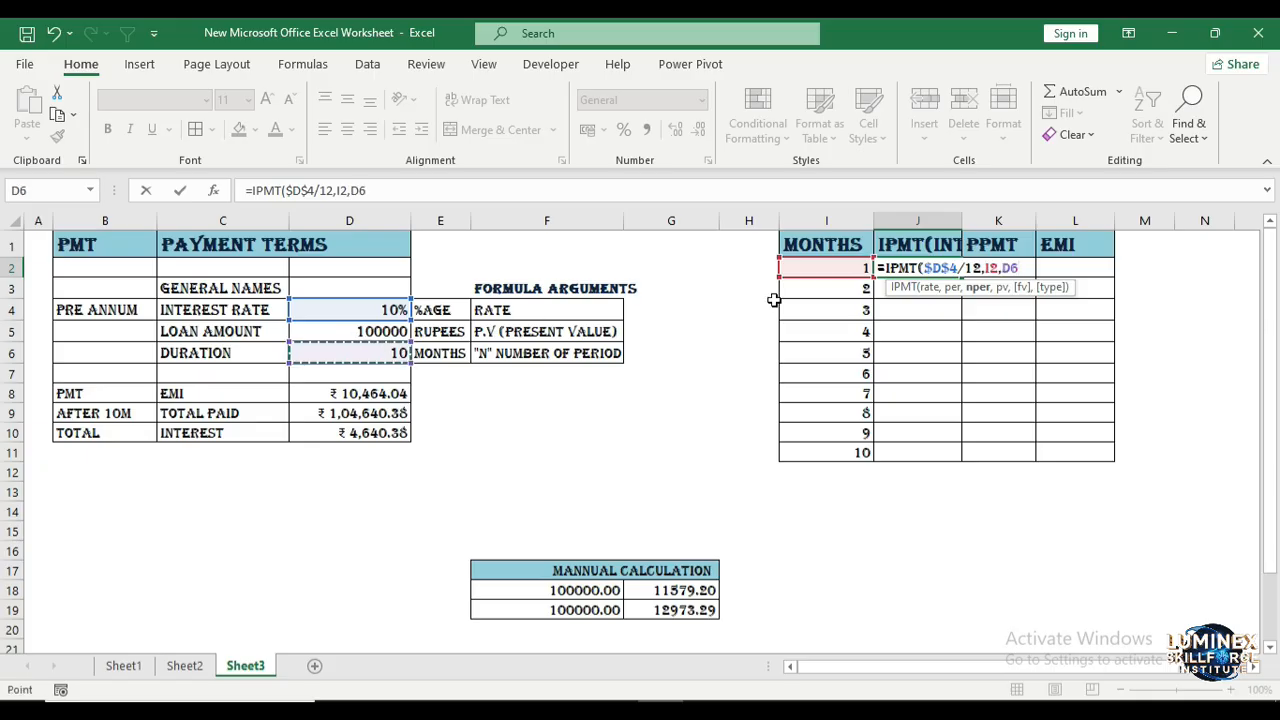
left_click(1006, 268)
type("$")
left_click(1003, 268)
type("$D$")
key("End")
type(",")
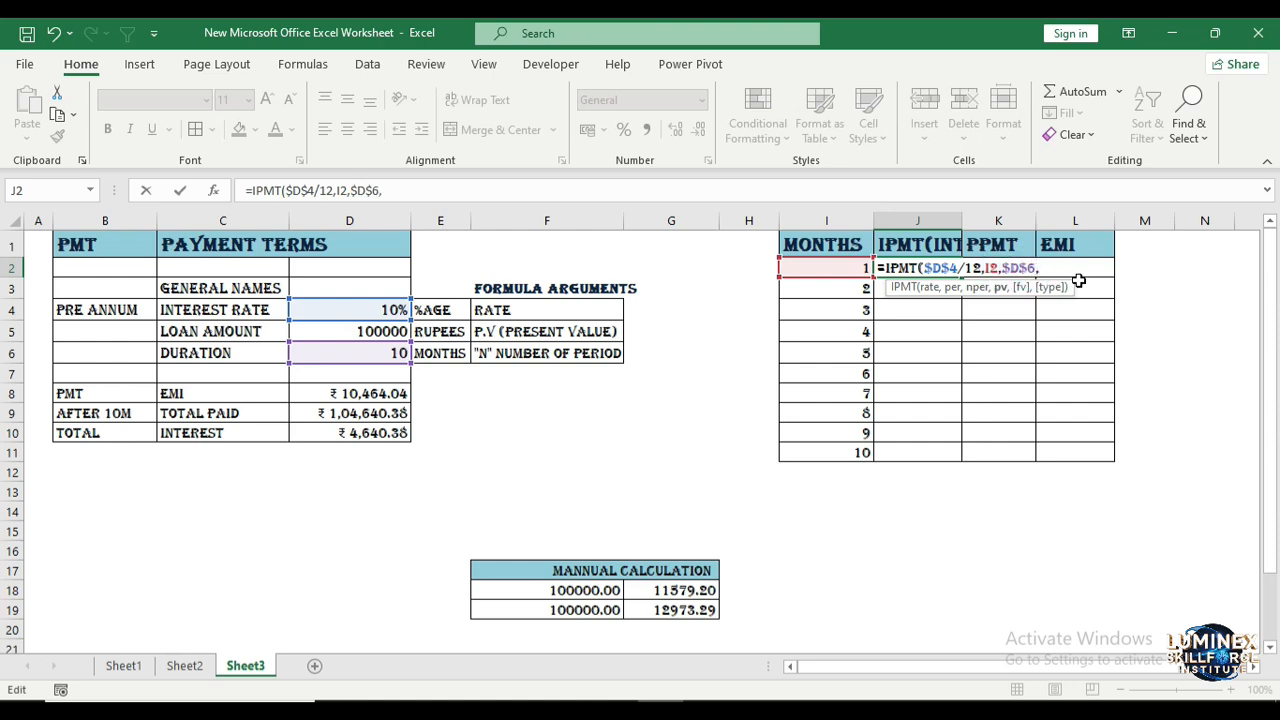
- Complete the IPMT formula in J2 with the negative absolute loan amount, giving =IPMT($D$4/12,I2,$D$6,-$D$5)
type("-)")
left_click(365, 331)
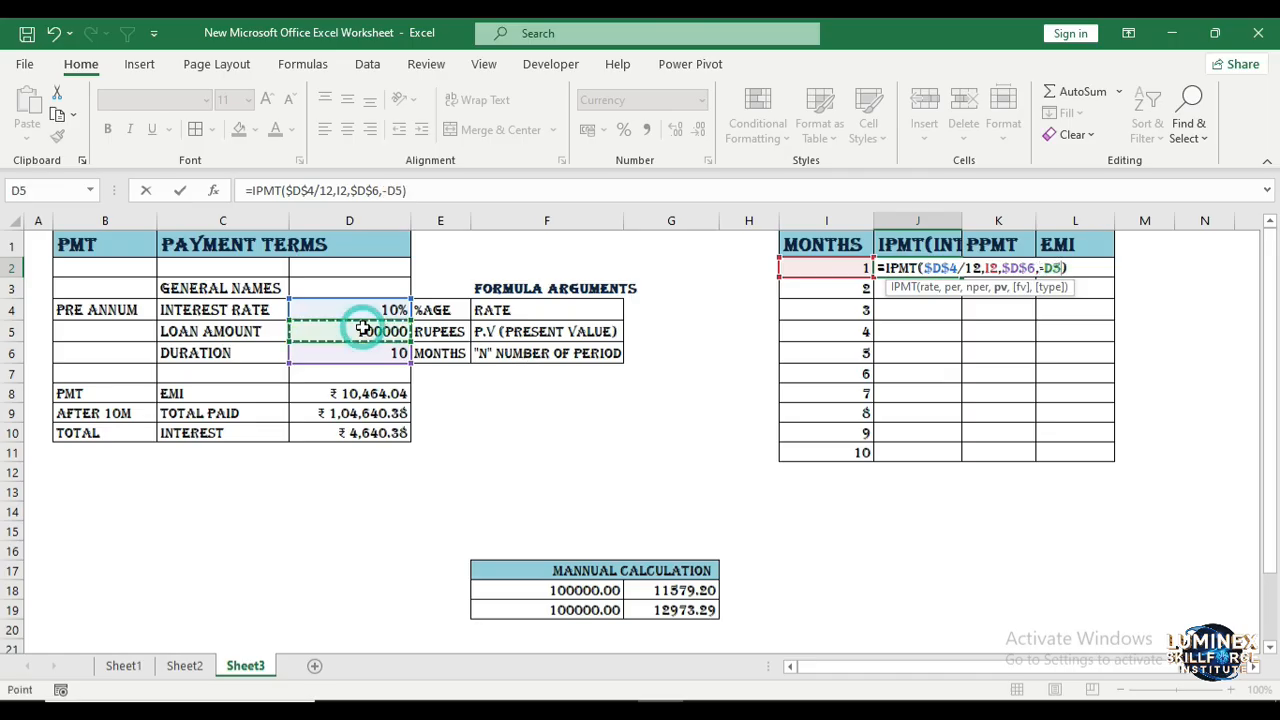
left_click(388, 190)
key("F4")
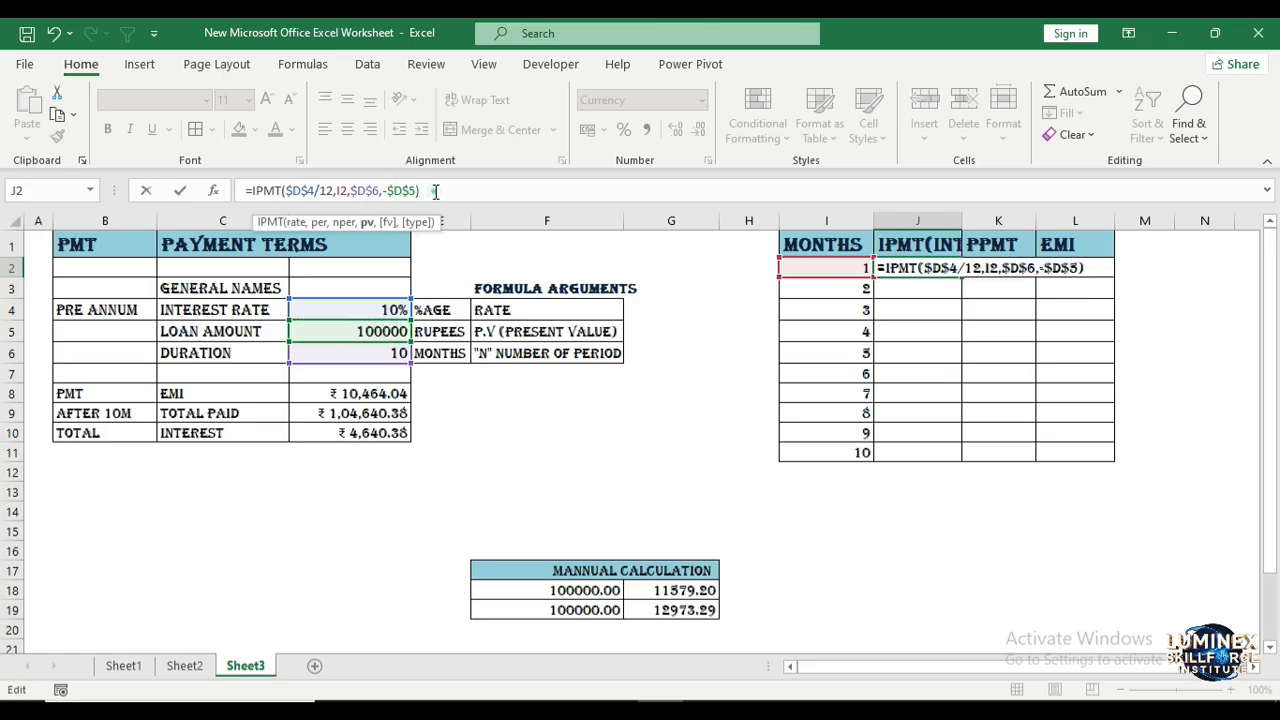
left_click(435, 191)
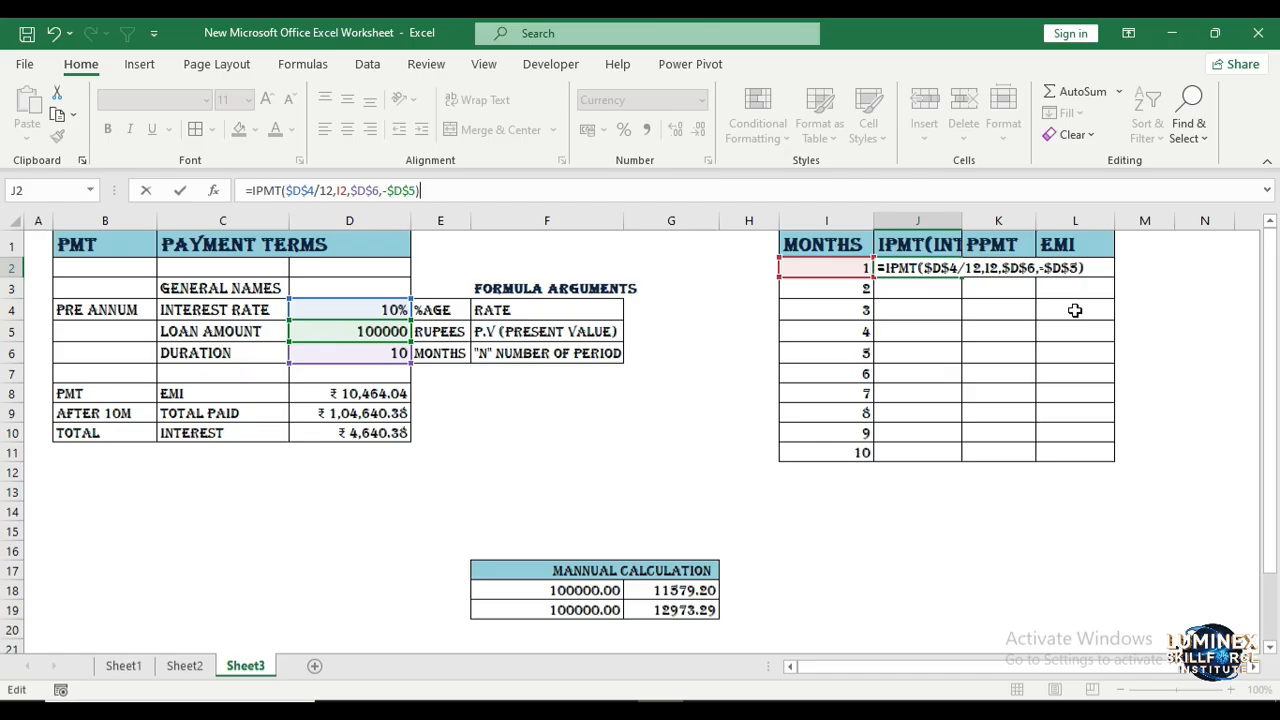
key("Return")
key("Return")
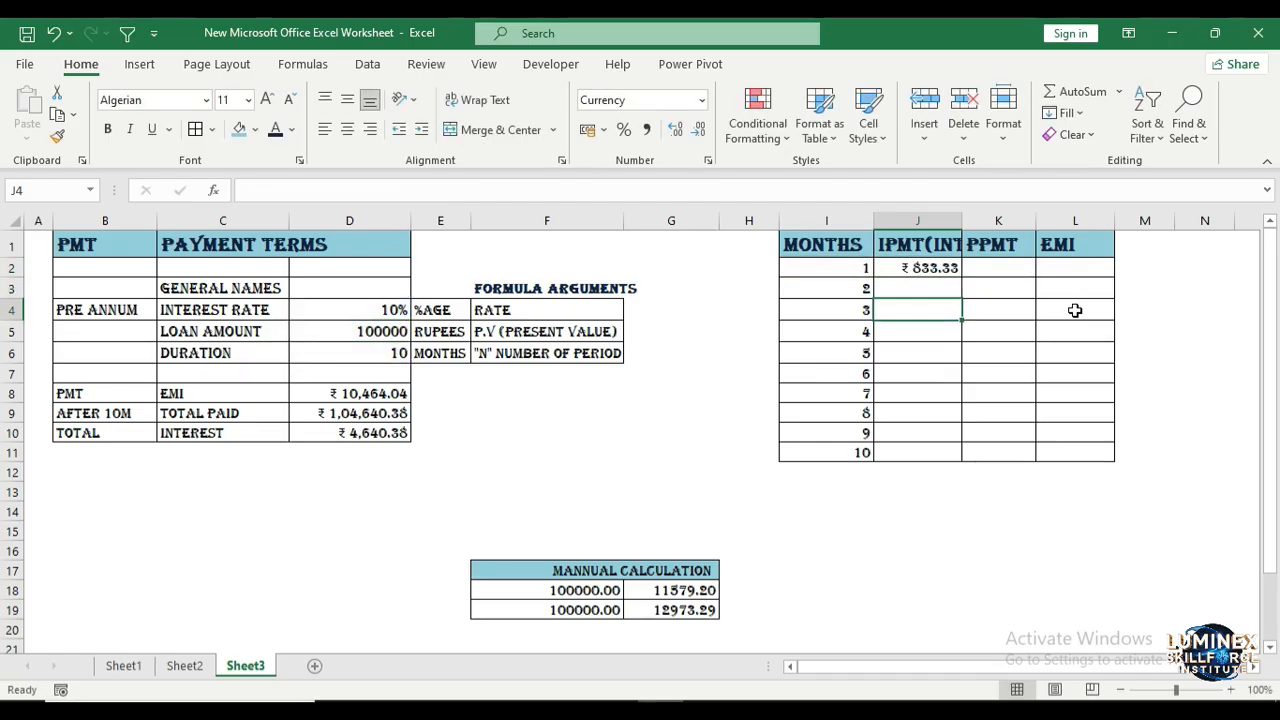
- Fill the IPMT formula from J2 down to J11 for all ten months
left_click(928, 270)
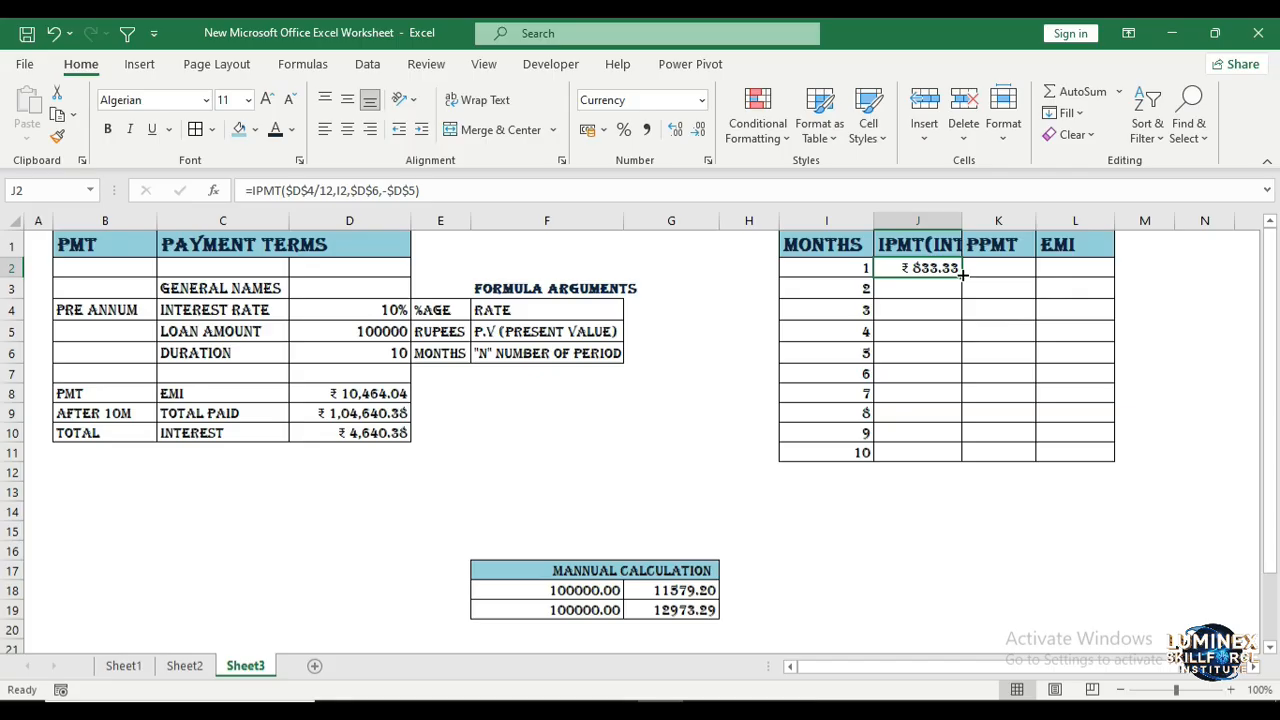
left_click_drag(961, 275, 953, 456)
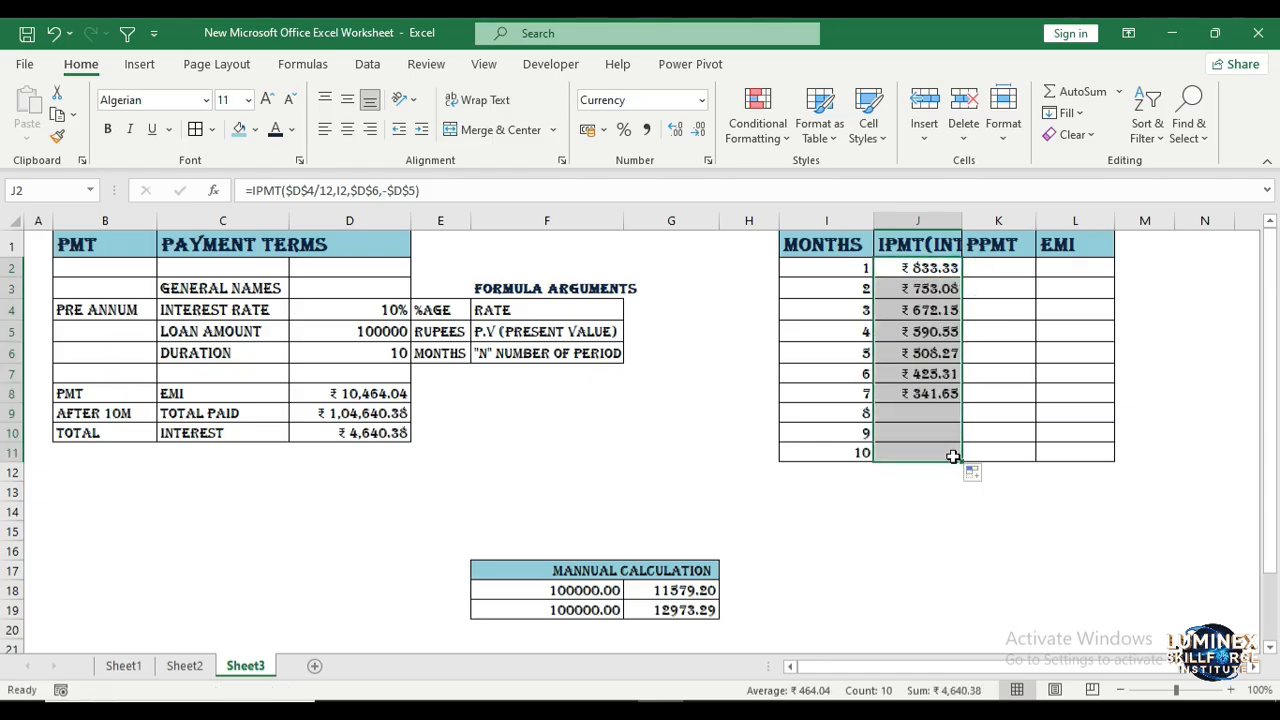
left_click(993, 267)
- Change the font of the monthly interest amounts in J2:J11 to Calibri
left_click_drag(942, 267, 921, 447)
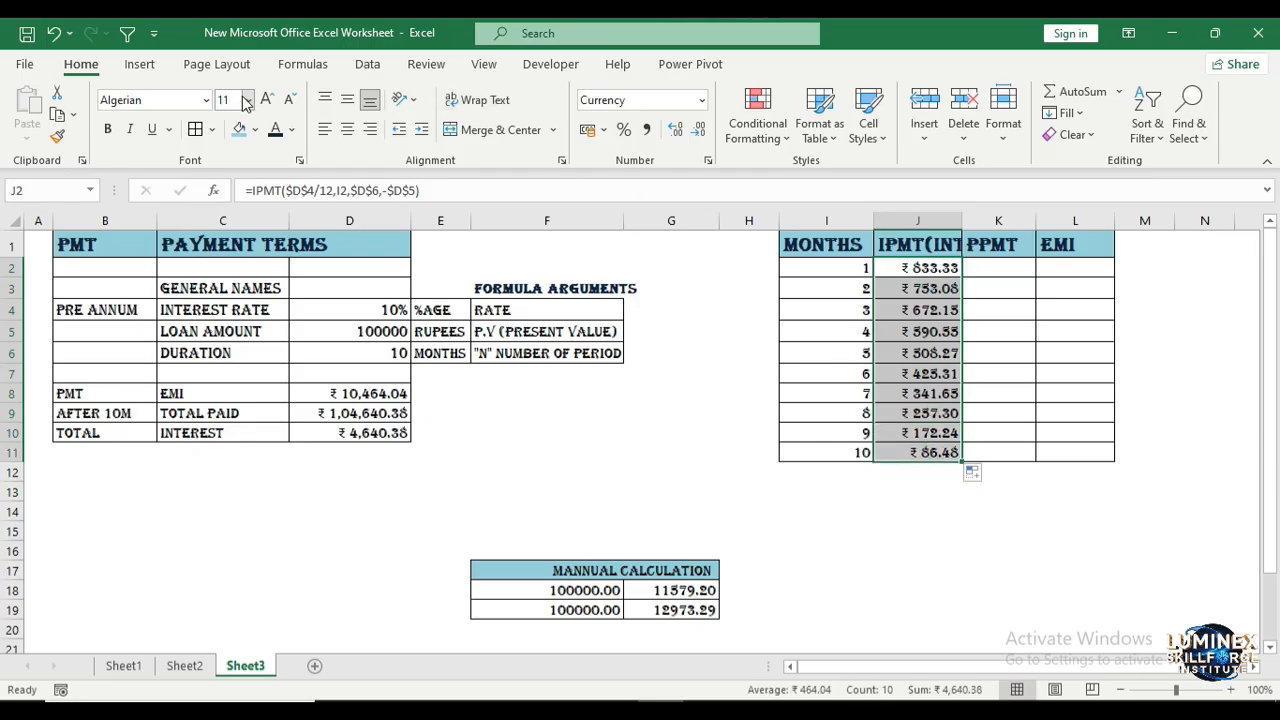
left_click(206, 100)
left_click(191, 178)
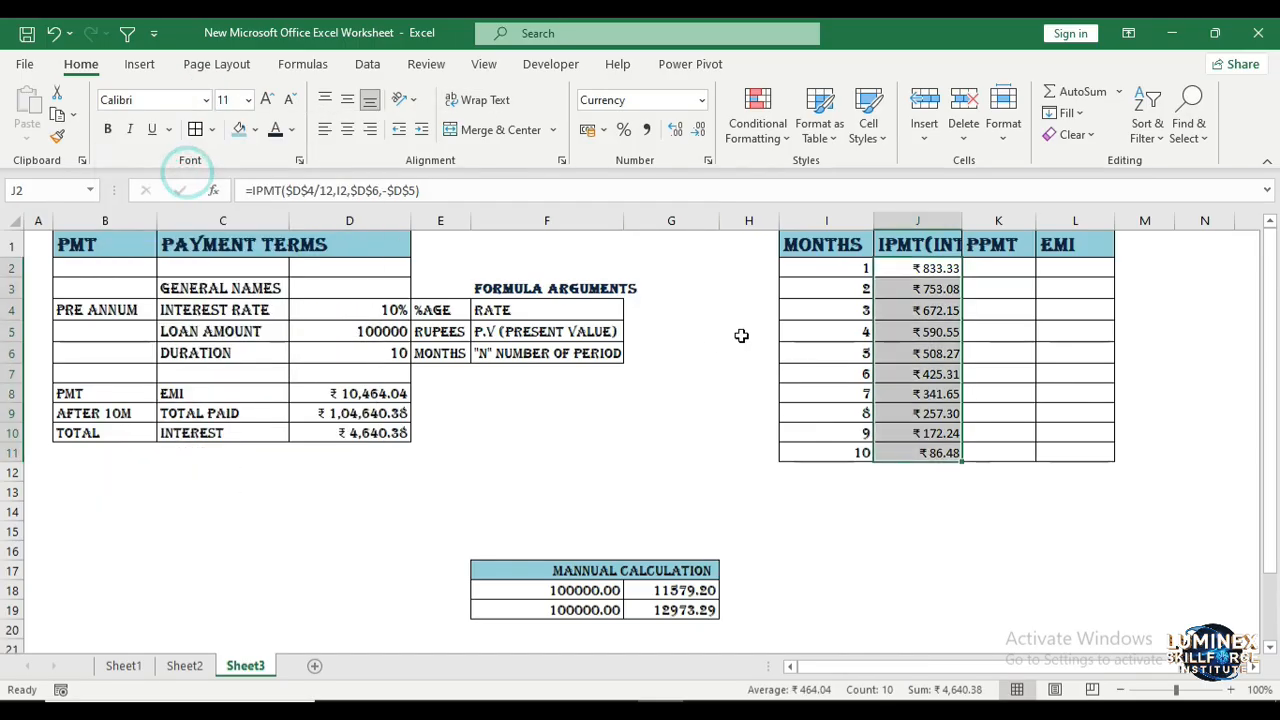
- Total the monthly interest amounts in cell J12 with =SUM(J2:J11)
left_click(992, 274)
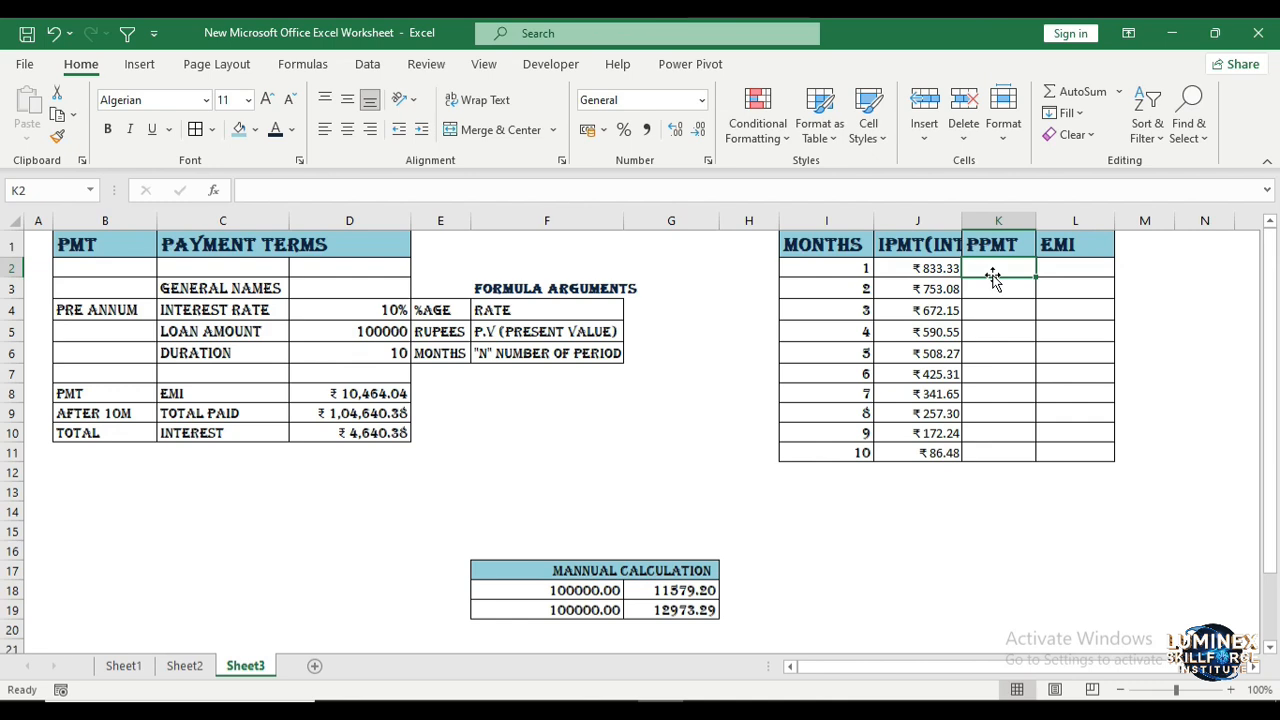
left_click(918, 479)
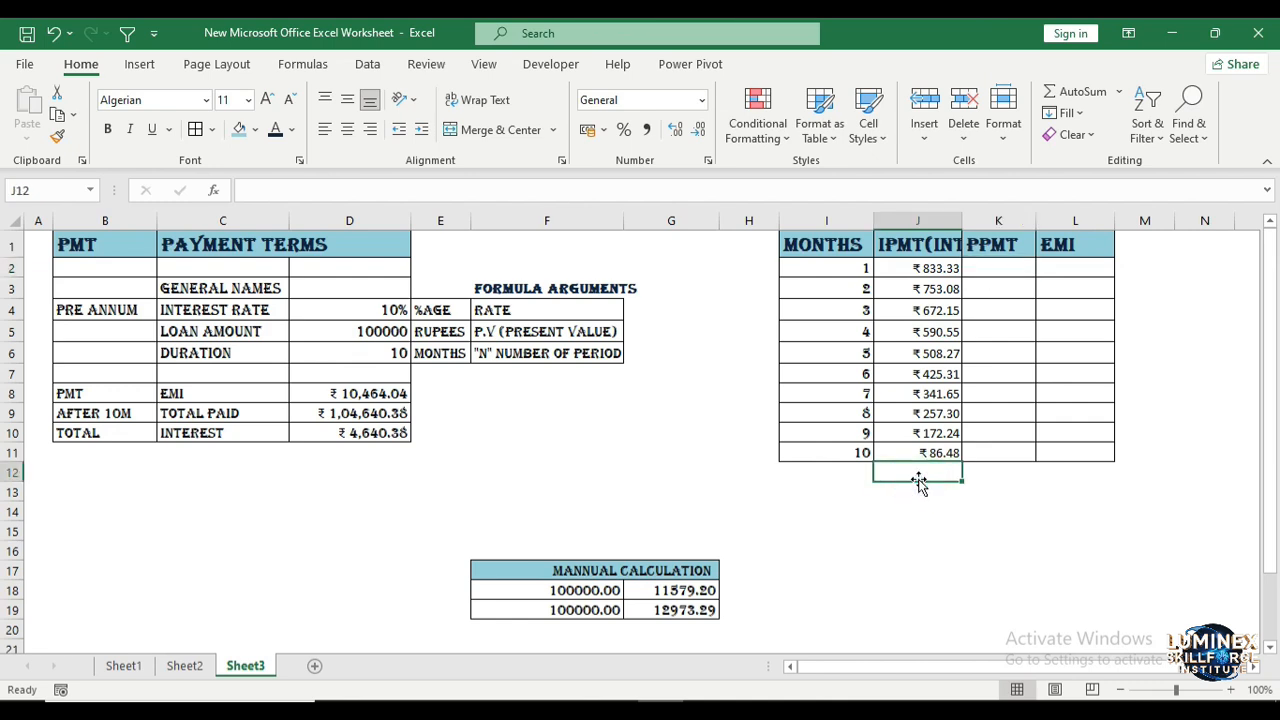
key("alt+equal")
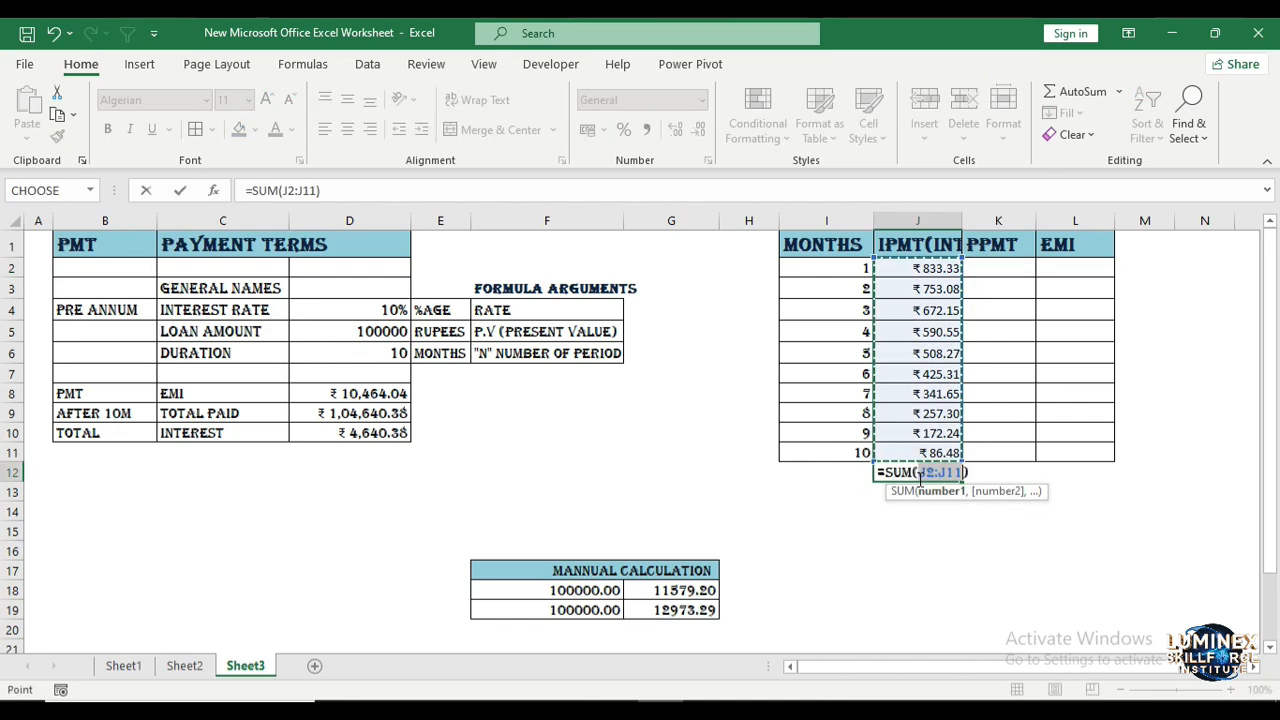
key("Return")
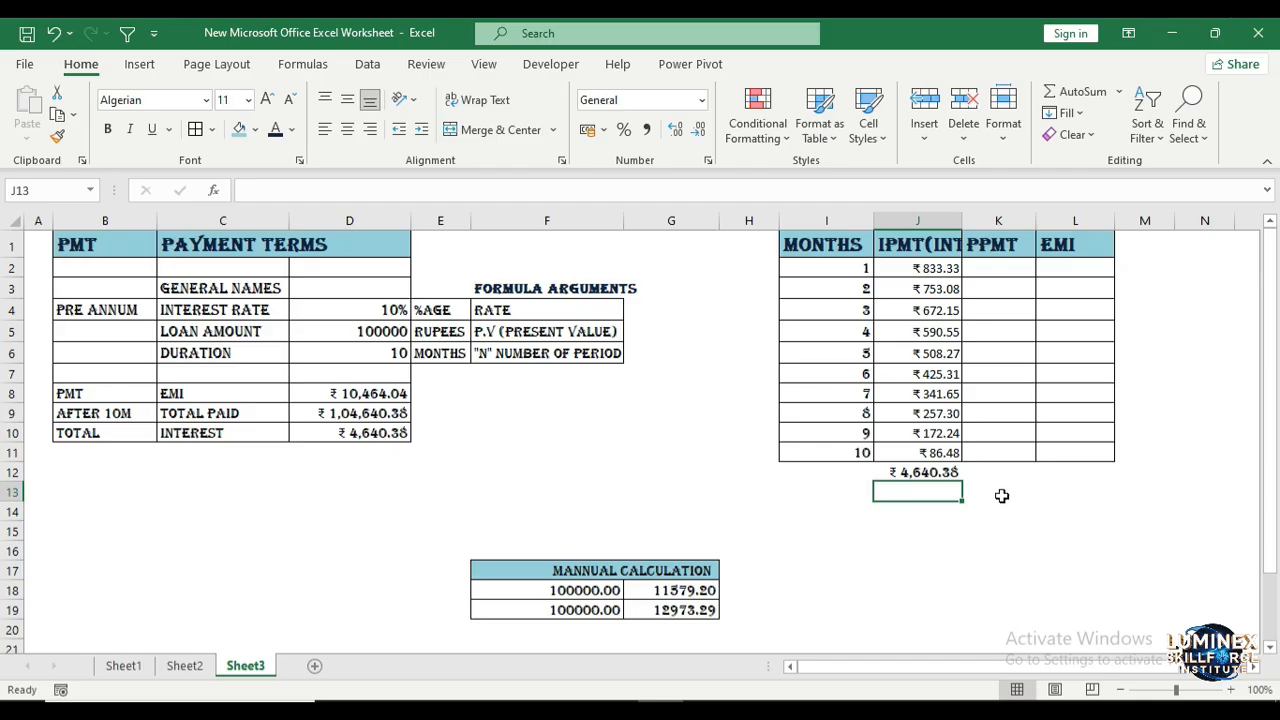
- Extend the PPMT header in K1 to read "PPMT (PRINCIPLE AMOUNT)" and widen column K
left_click(988, 270)
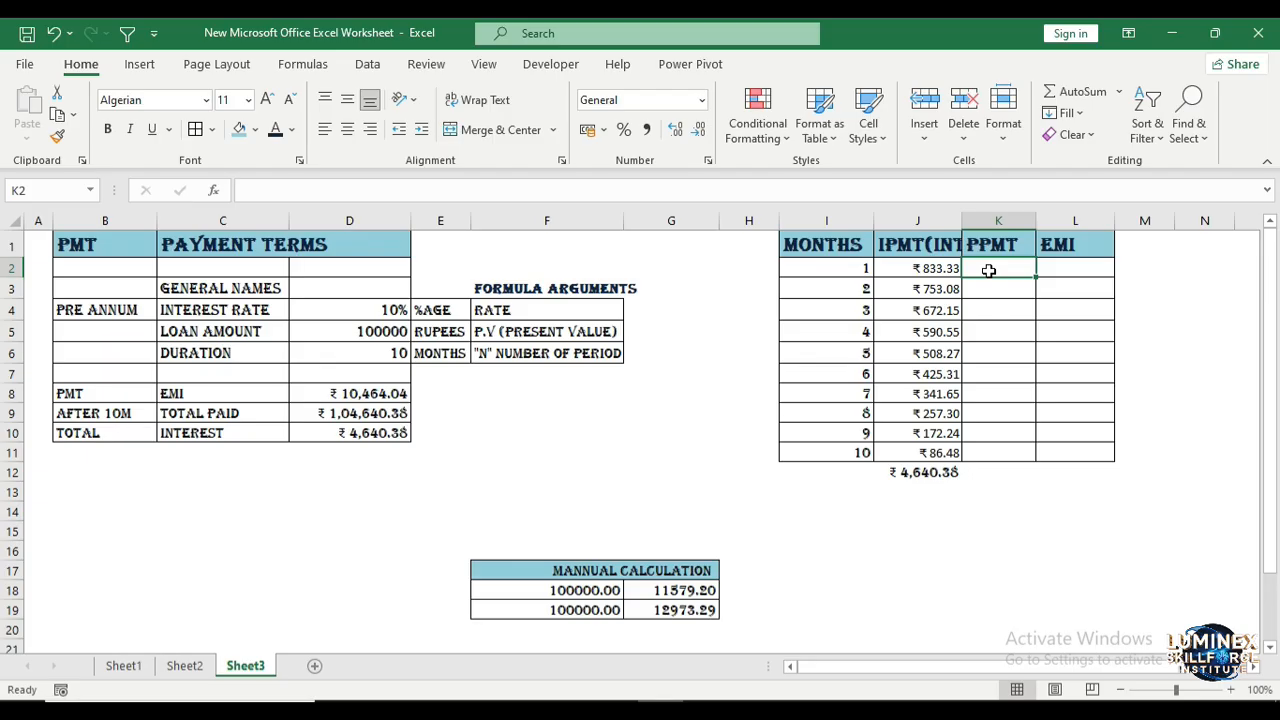
double_click(1018, 246)
type("(PRINCIPLLE")
key("BackSpace")
key("BackSpace")
type("E AM")
key("BackSpace")
key("BackSpace")
type("AMOUNT)")
key("ctrl+Return")
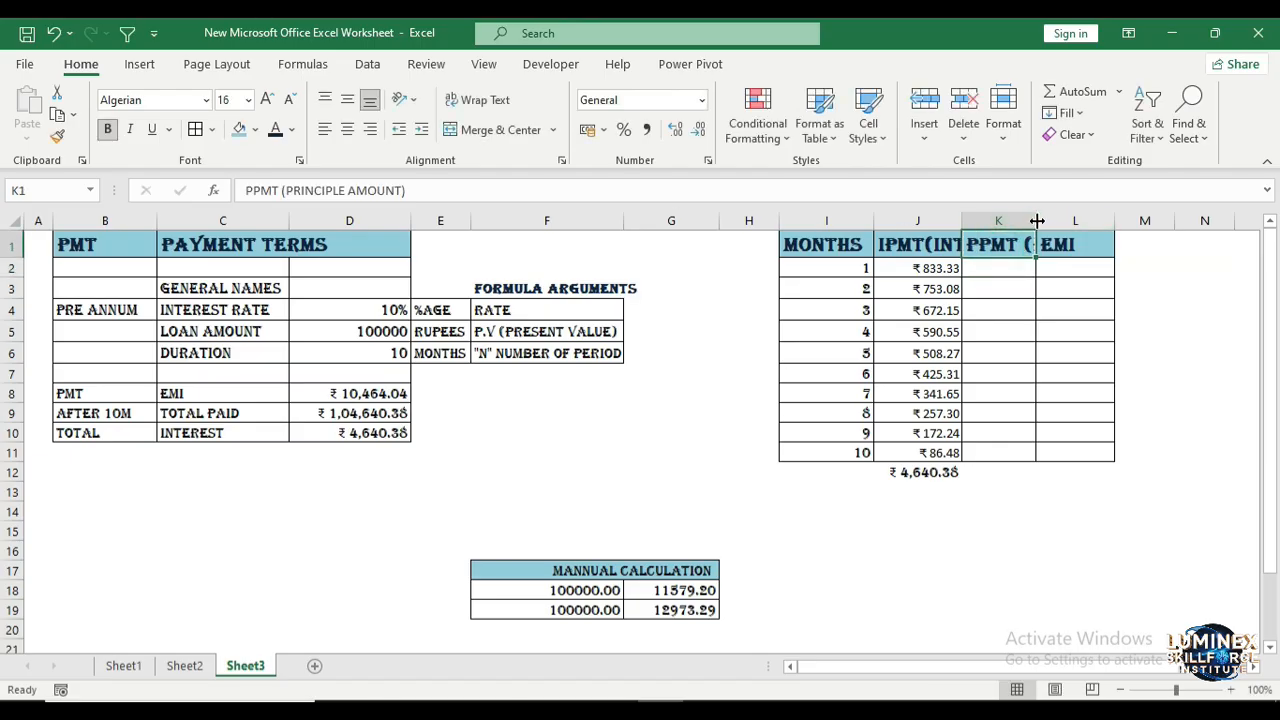
left_click_drag(1036, 220, 1089, 220)
- Calculate the month 1 principal in K2 by reusing the IPMT arguments, giving =PPMT($D$4/12,I2,$D$6,-$D$5)
left_click(1006, 268)
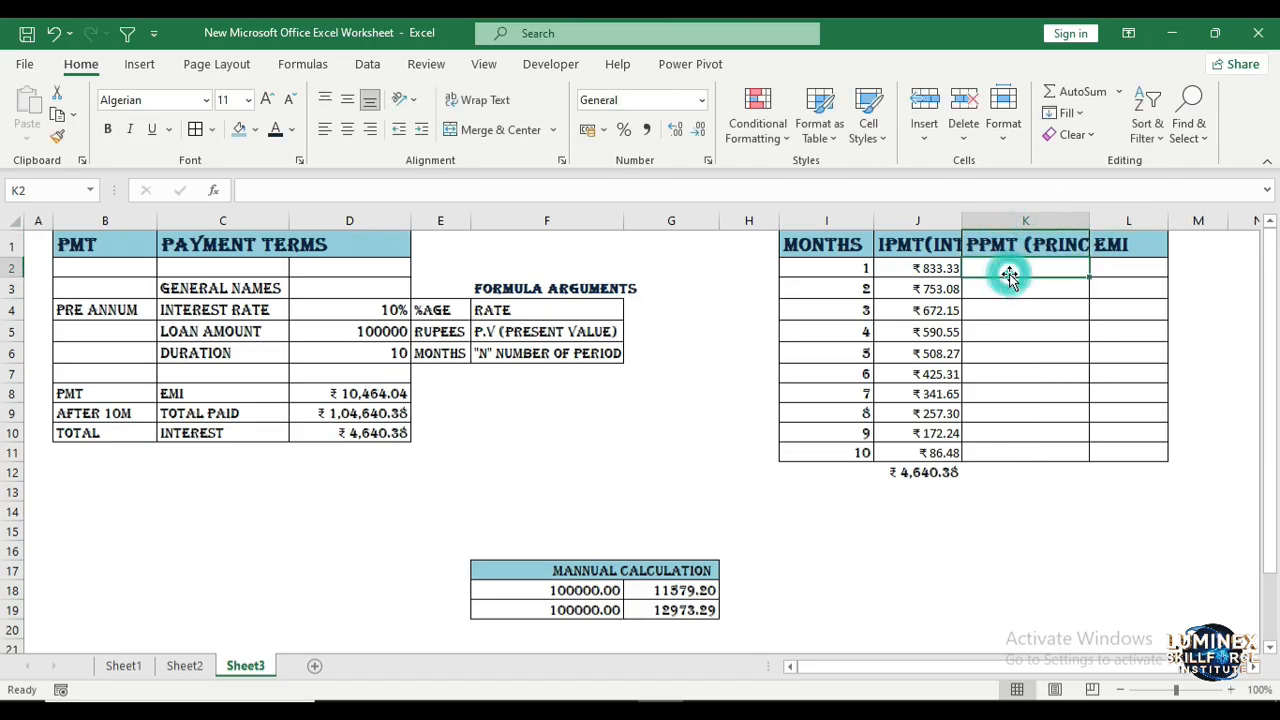
type("=PP")
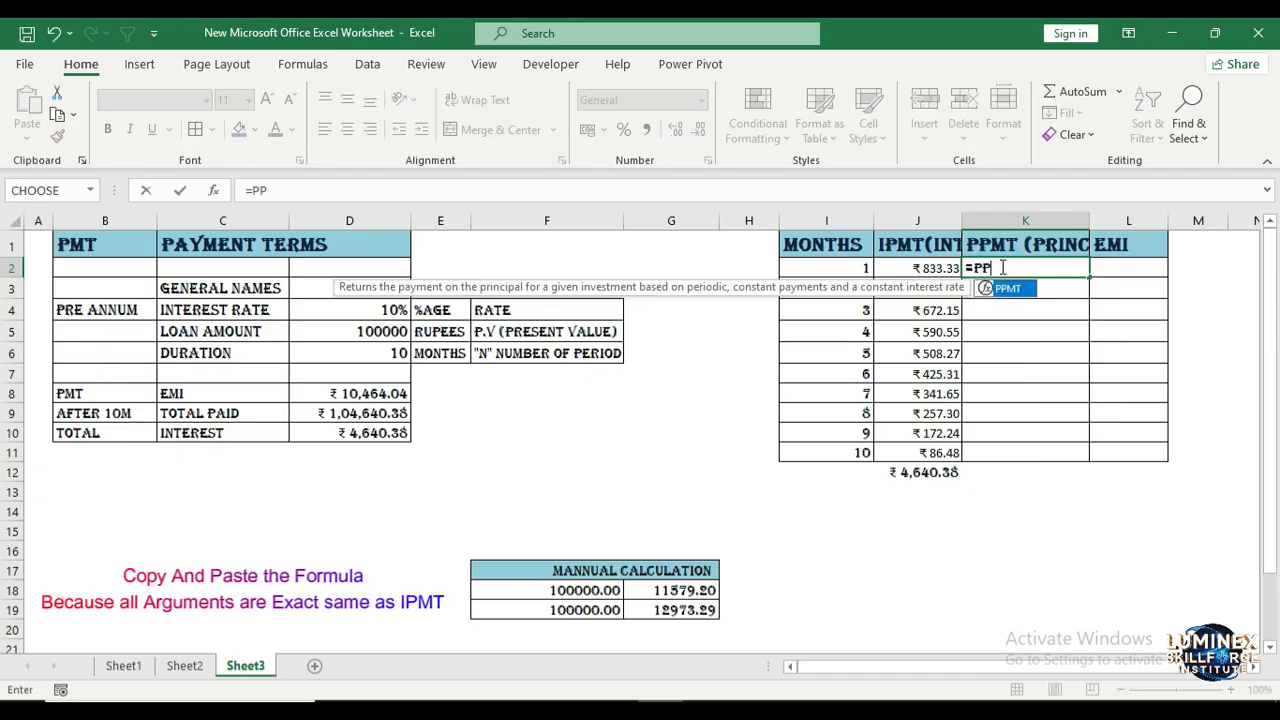
key("Tab")
key("ctrl+v")
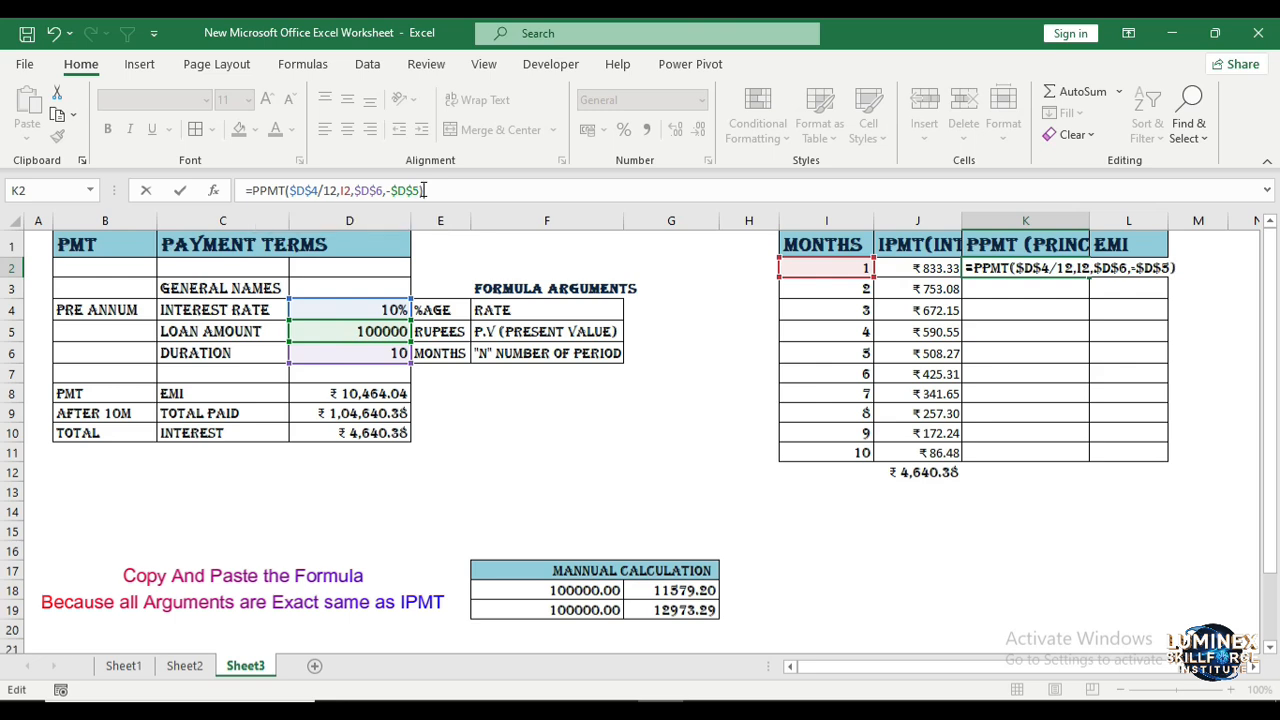
key("Return")
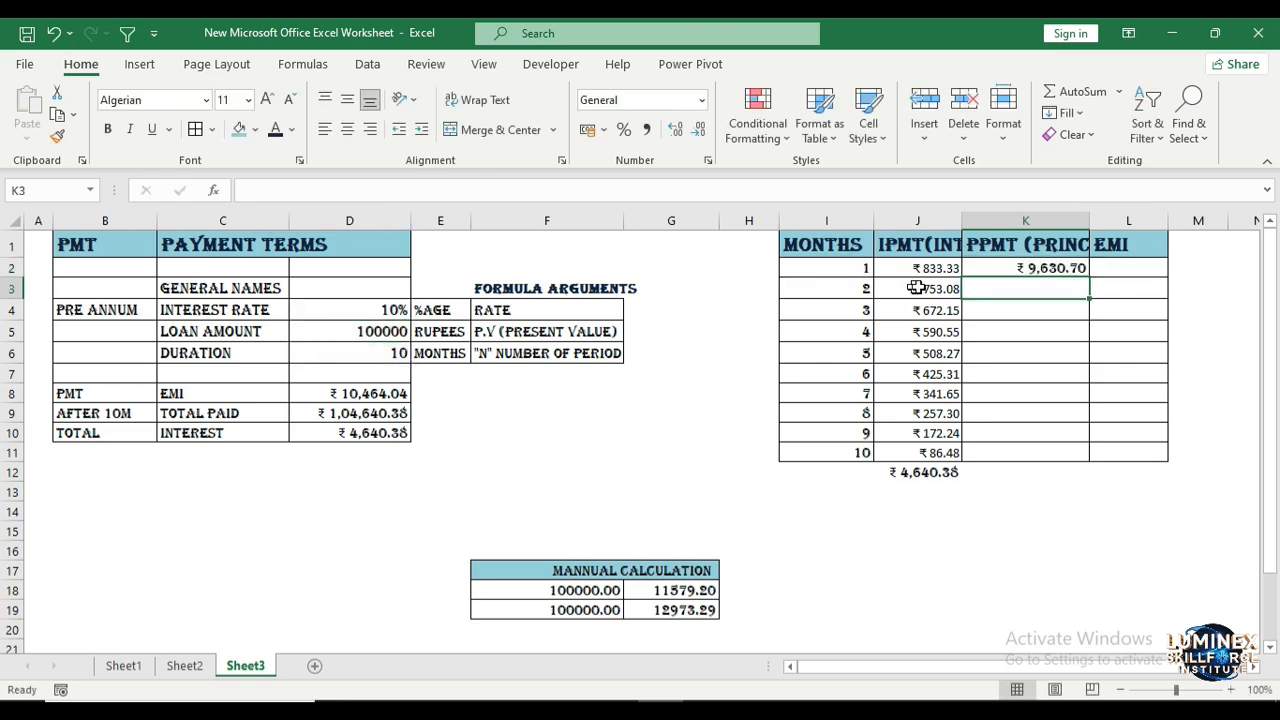
- Fill the PPMT formula from K2 down to K11 and total the column in K12 with =SUM(K2:K11)
left_click(1062, 267)
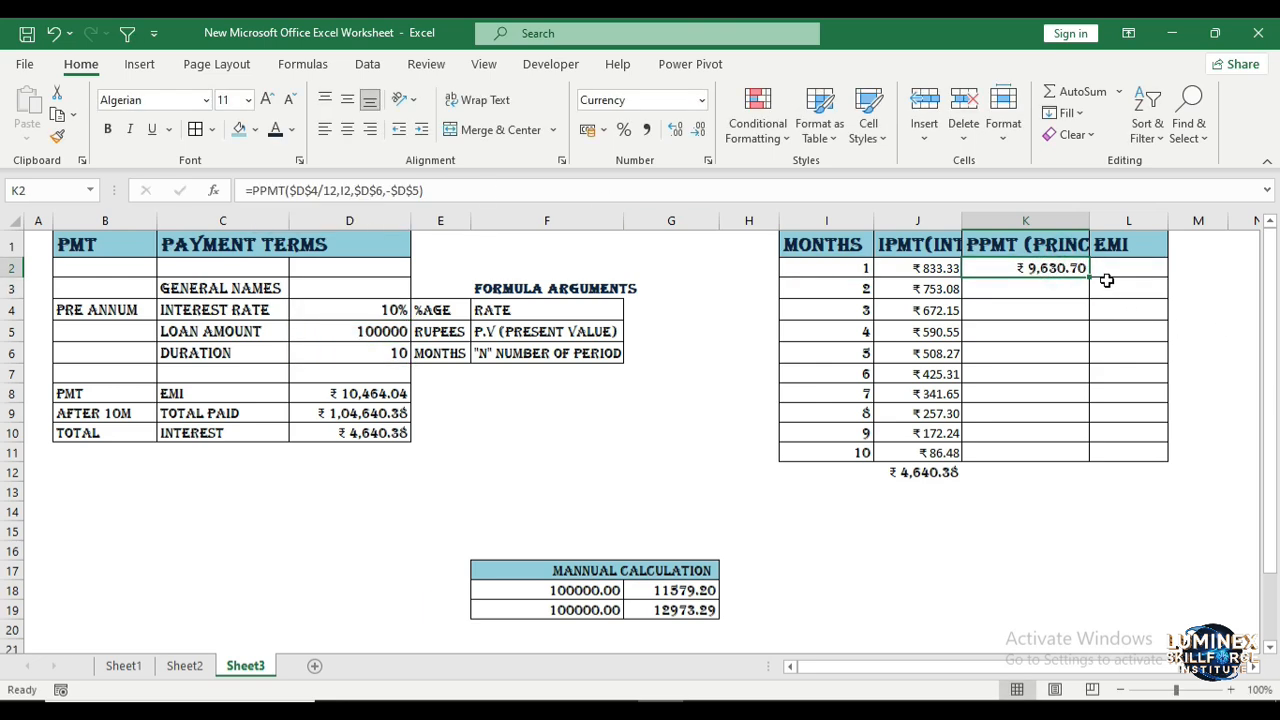
left_click_drag(1090, 281, 1060, 453)
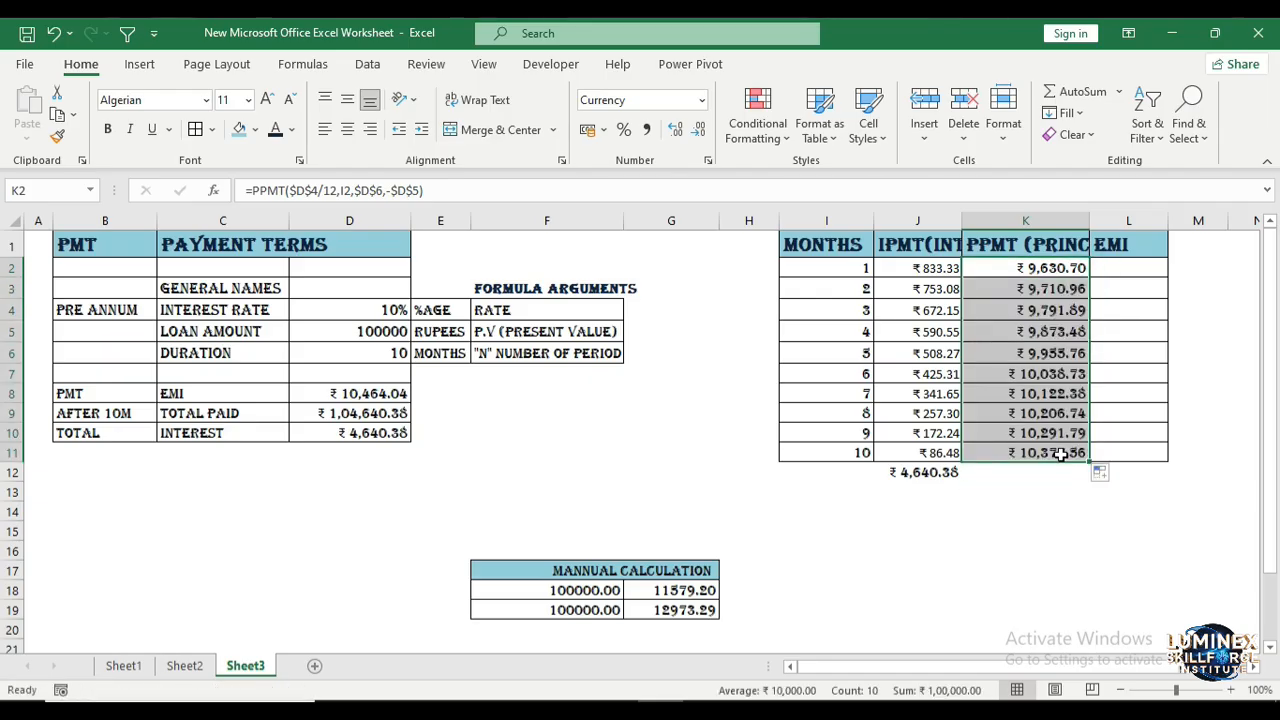
left_click(1026, 470)
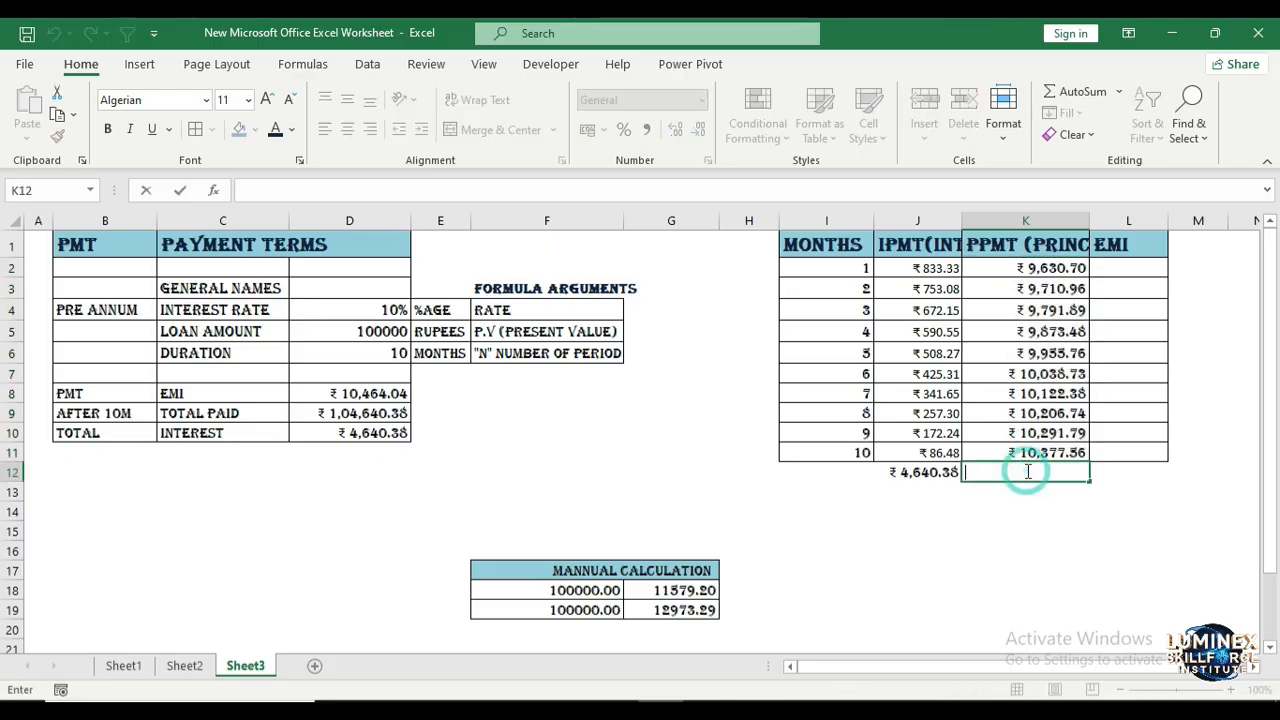
key("alt+equal")
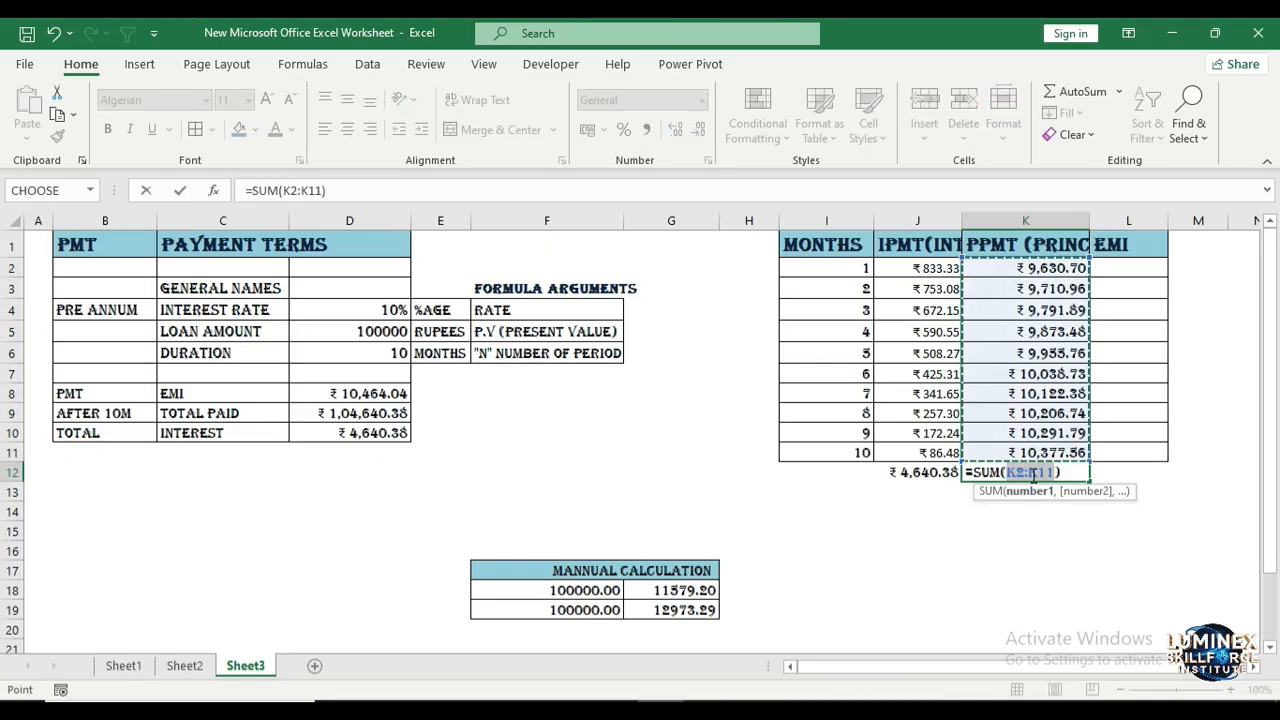
key("Return")
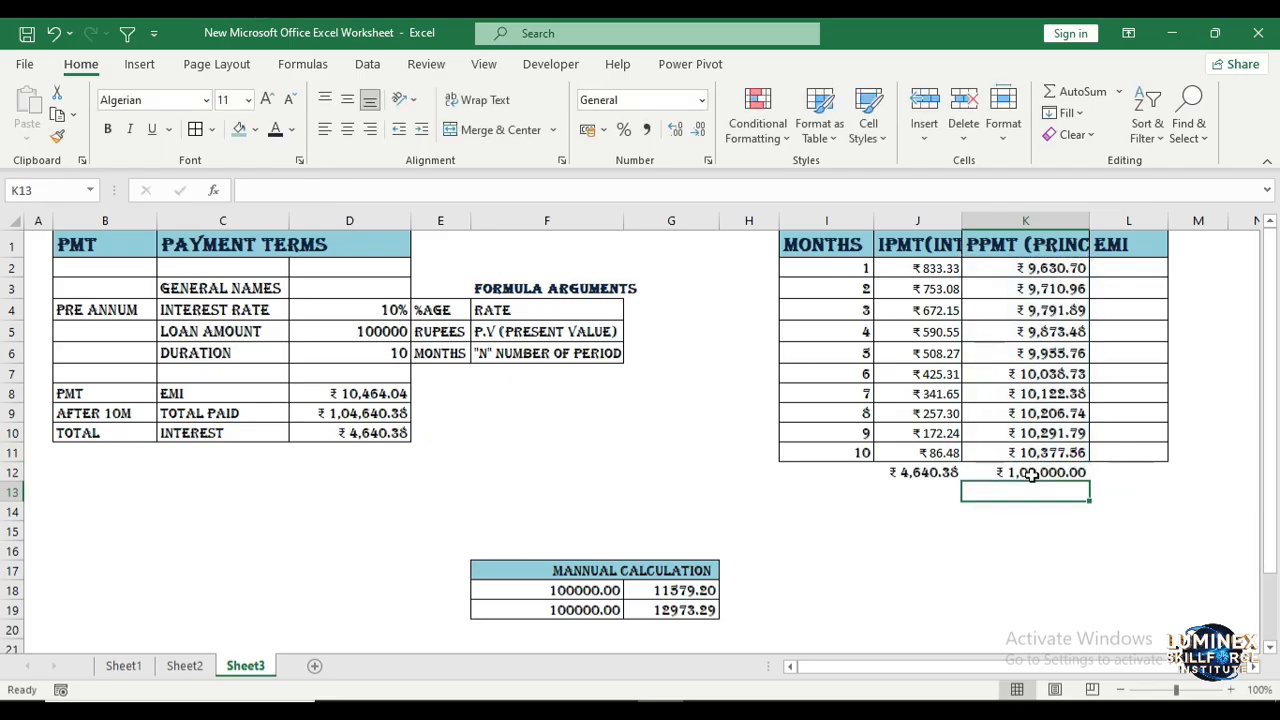
- Calculate the month 1 EMI in L2 as principal plus interest with =K2+J2, and widen column L to fit the amount
left_click(1121, 275)
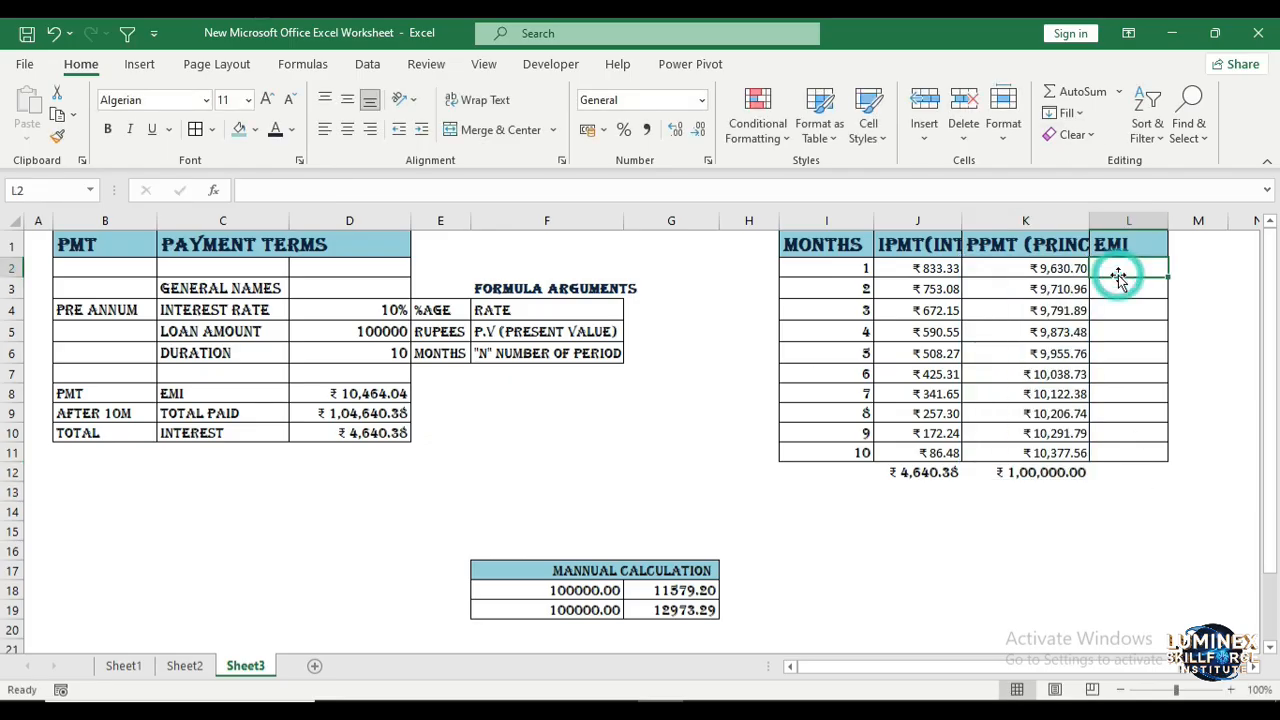
type("=")
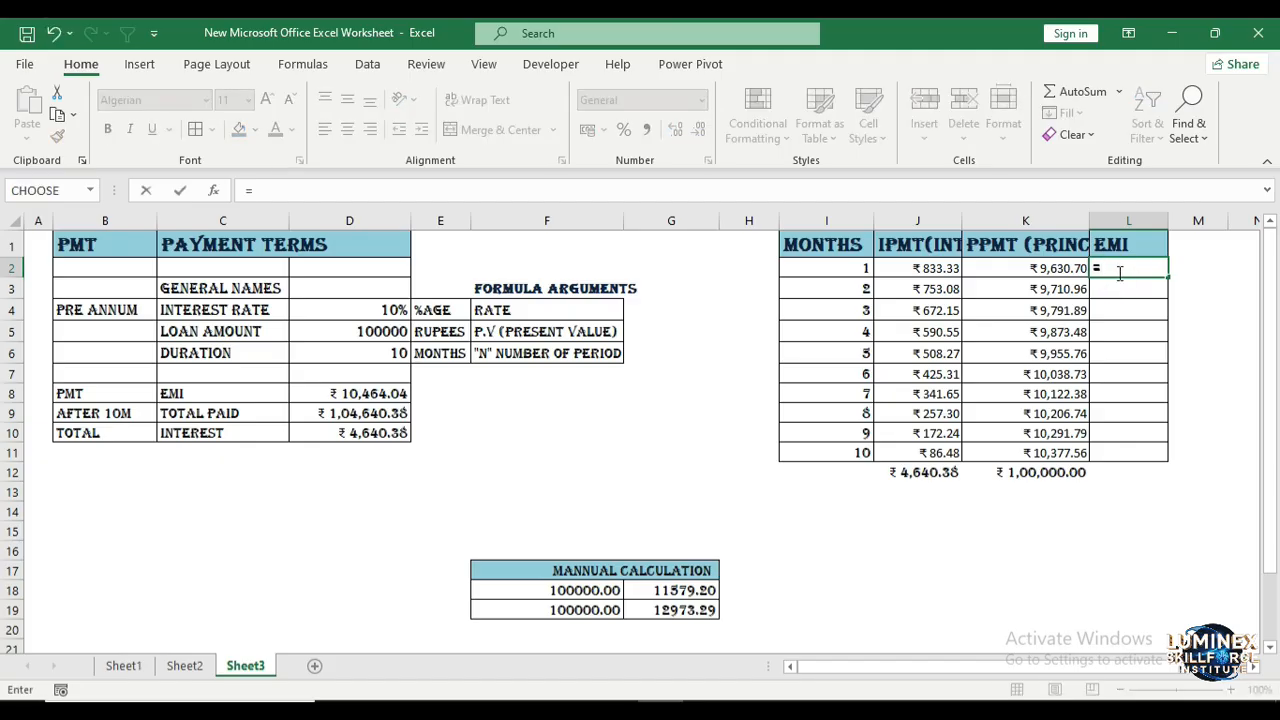
left_click(998, 269)
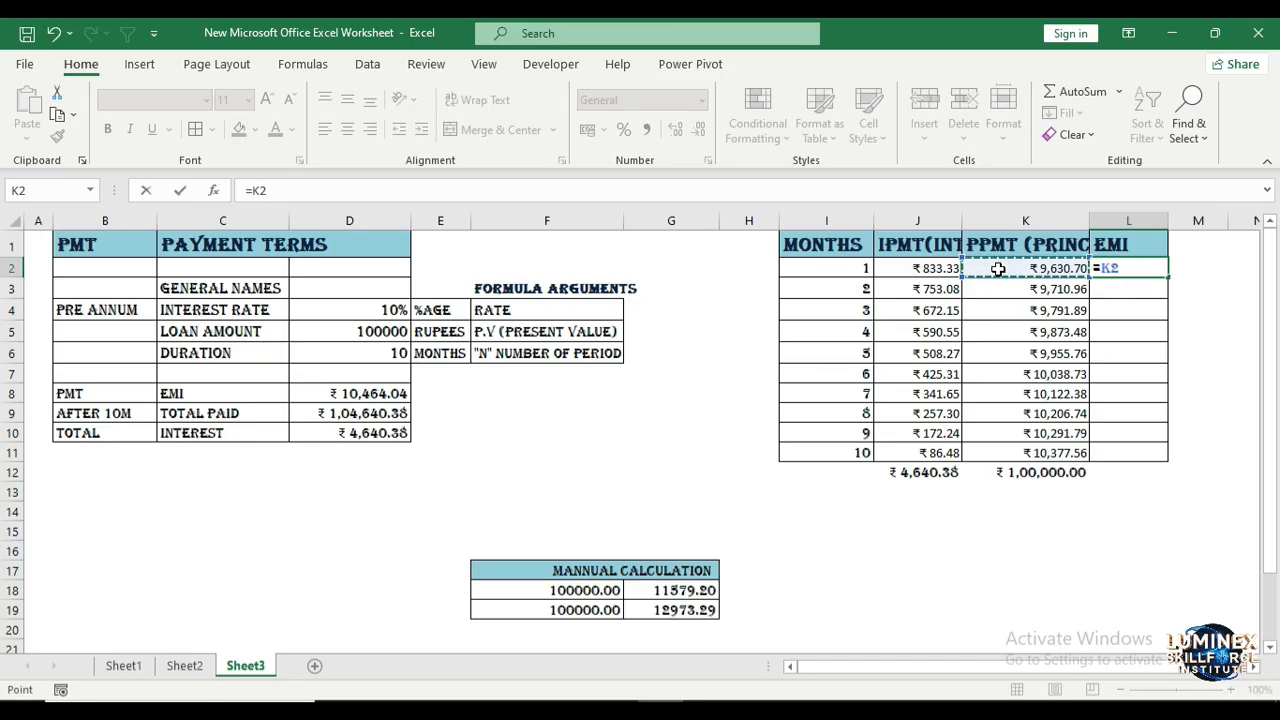
type("+")
left_click(938, 272)
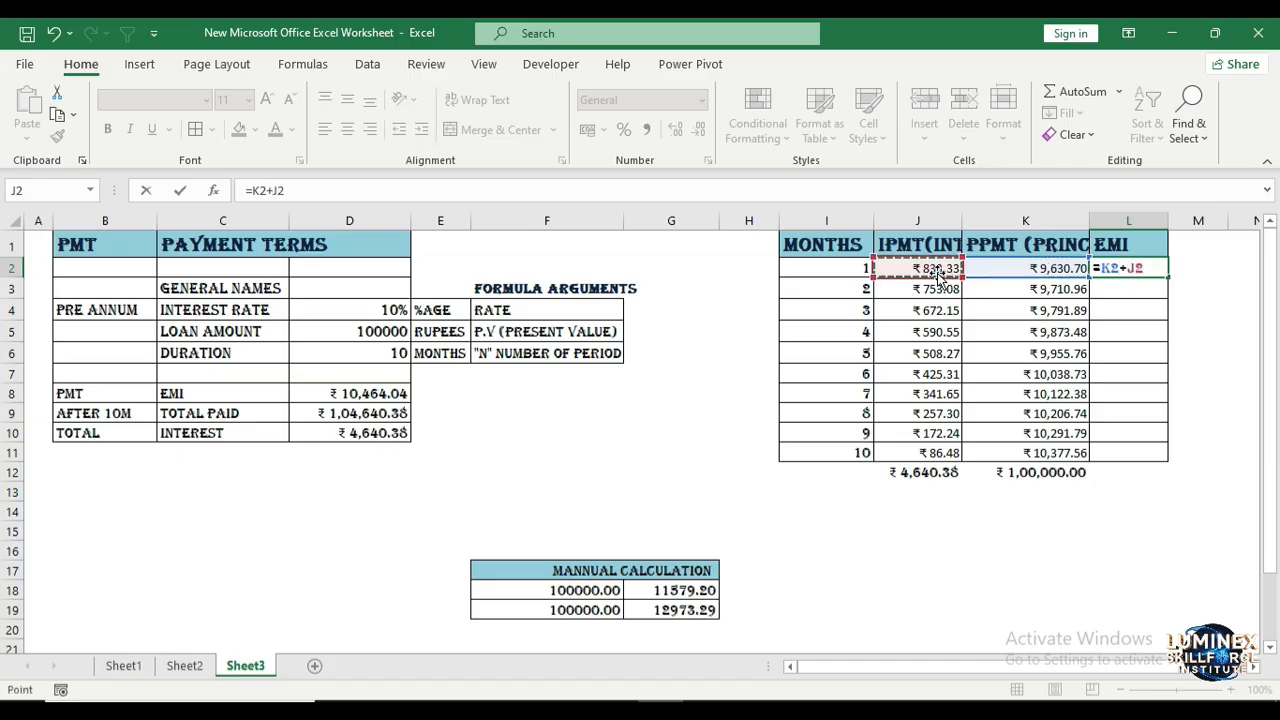
key("Return")
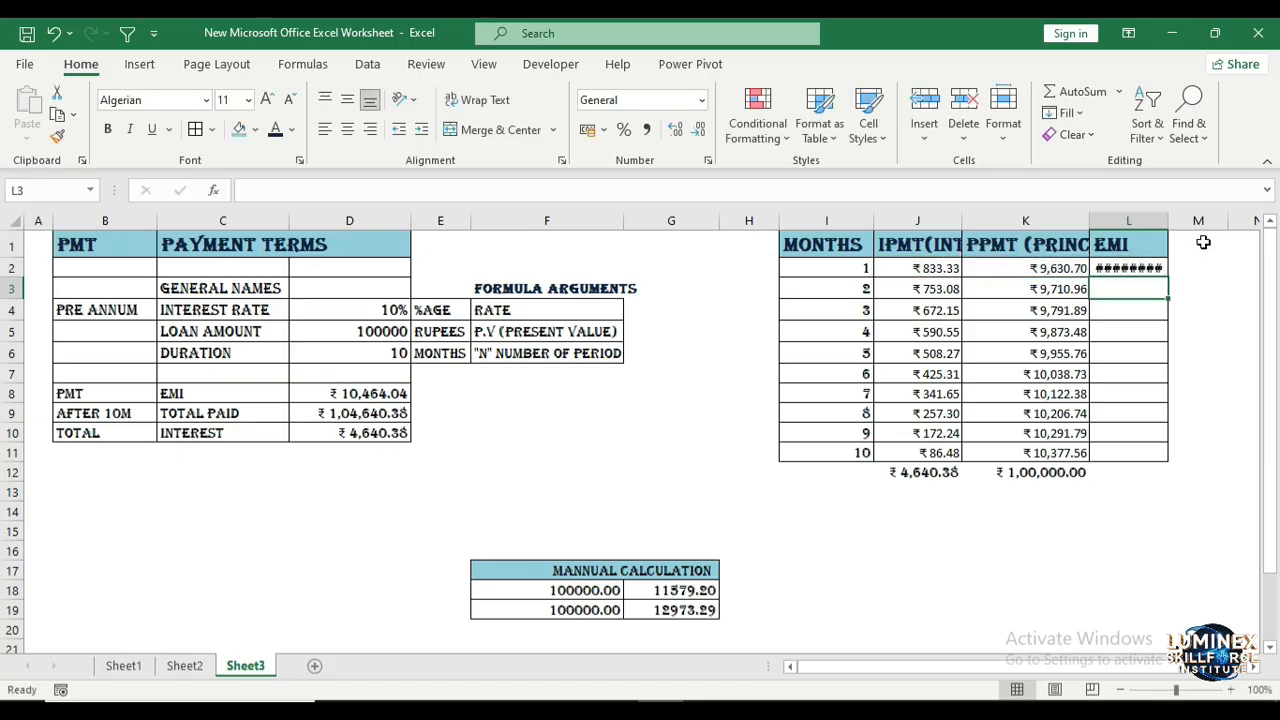
left_click_drag(1168, 219, 1186, 219)
- Compare the month 1 EMI in L2 with the PMT result in D8 and fill the L2 formula down to L11
left_click(1160, 270)
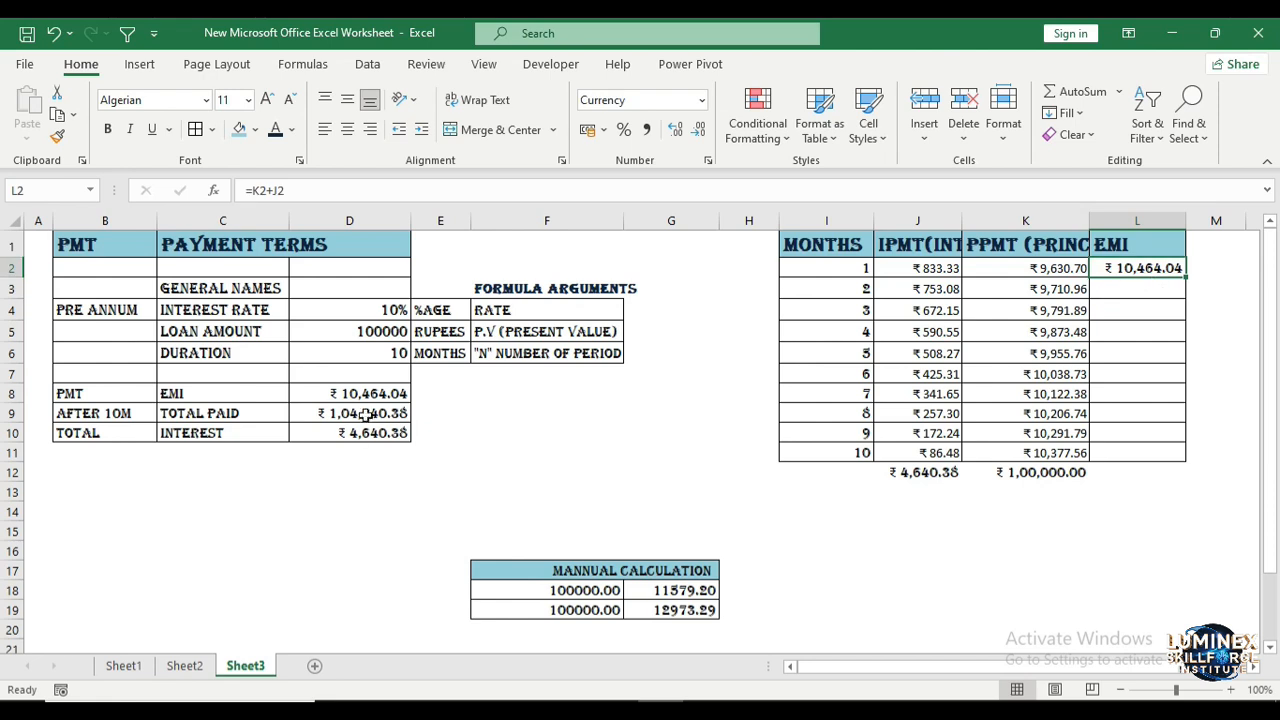
left_click(350, 393)
left_click(1160, 270)
left_click_drag(1186, 277, 1189, 460)
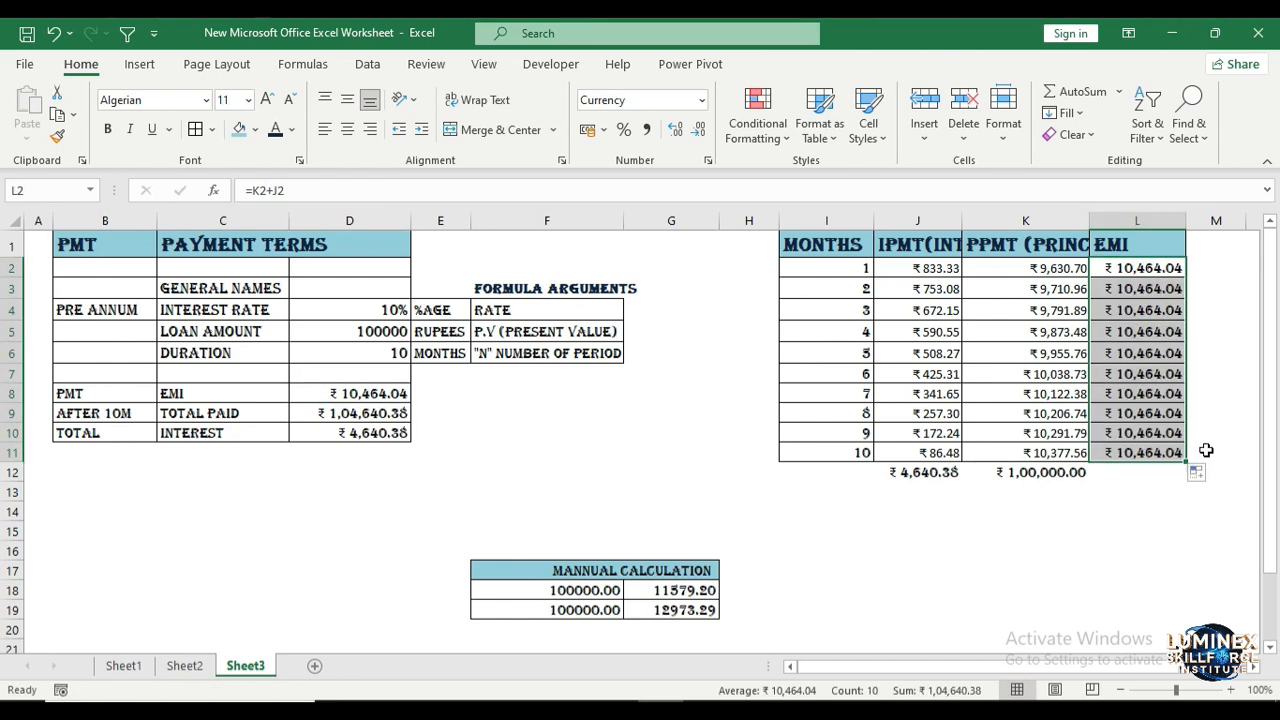
left_click(1206, 451)
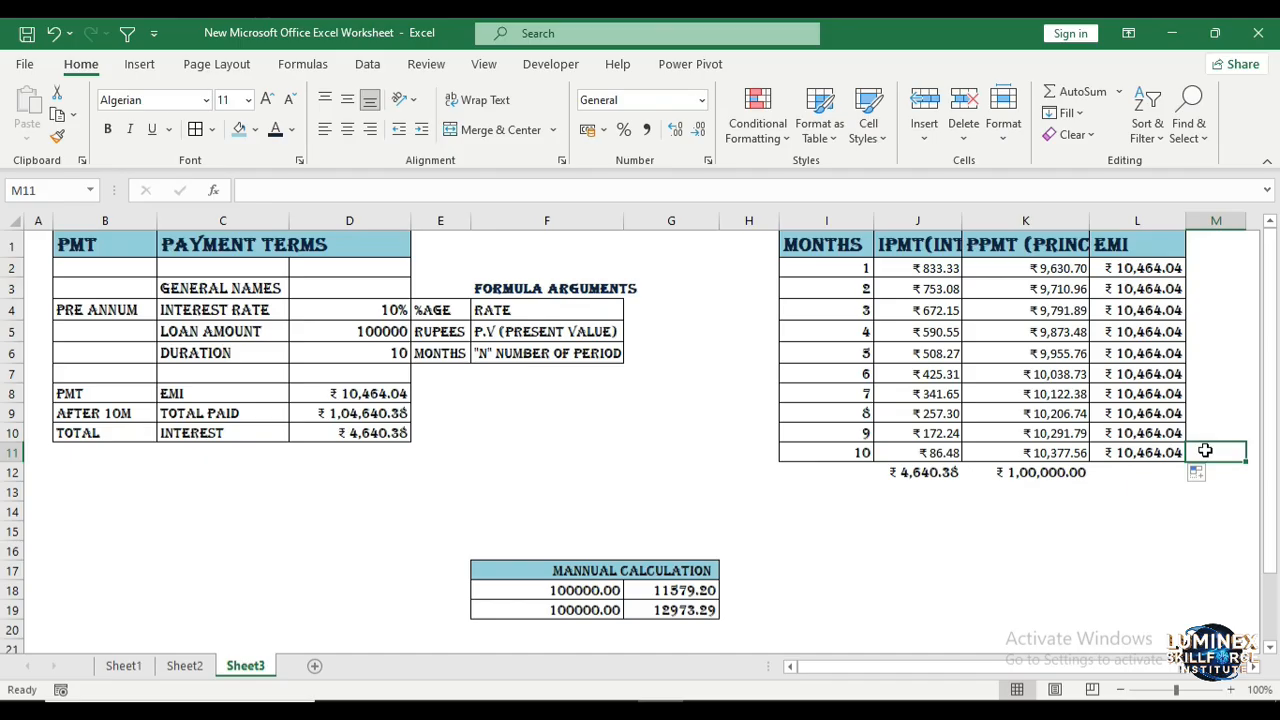
left_click(1029, 252)
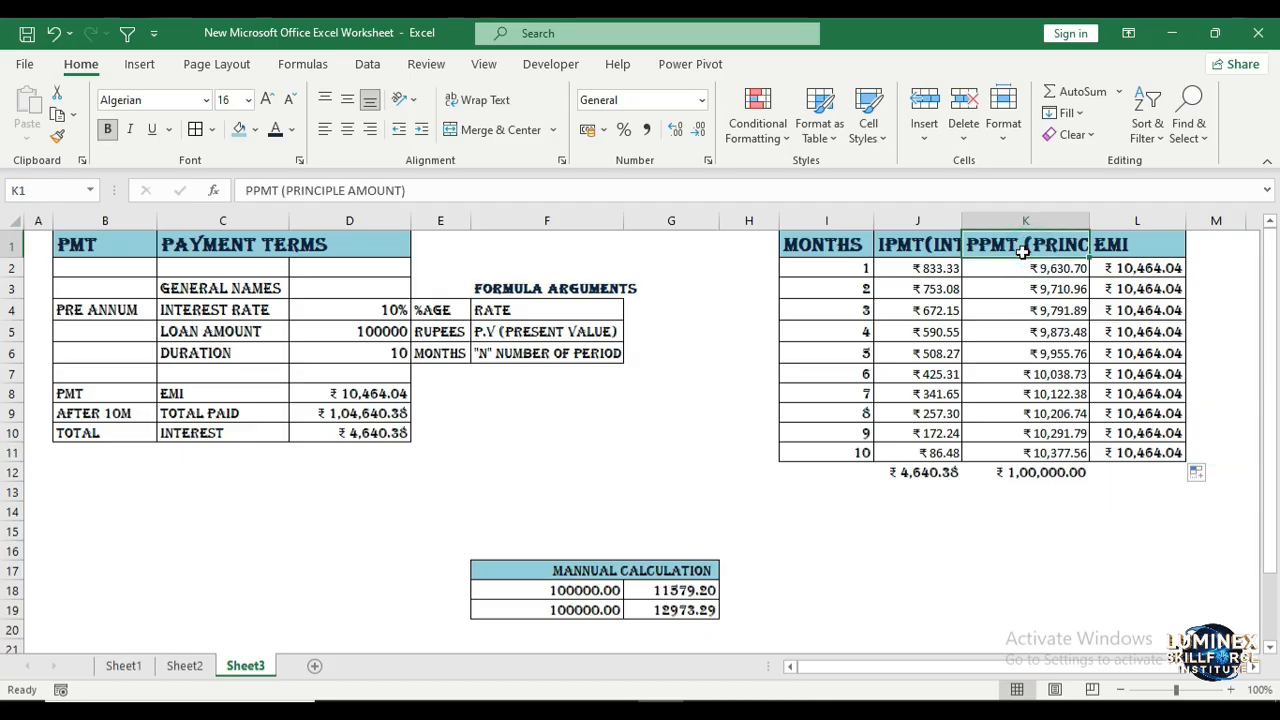
left_click(904, 246)
left_click(1148, 244)
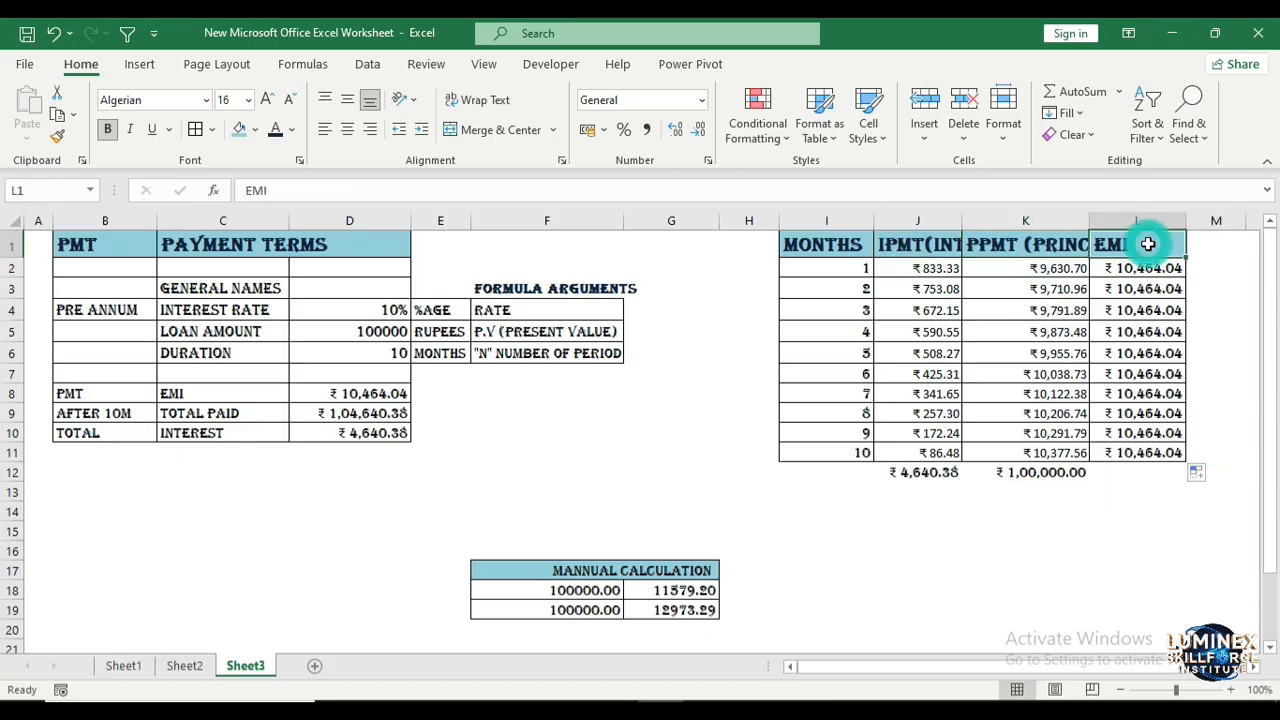